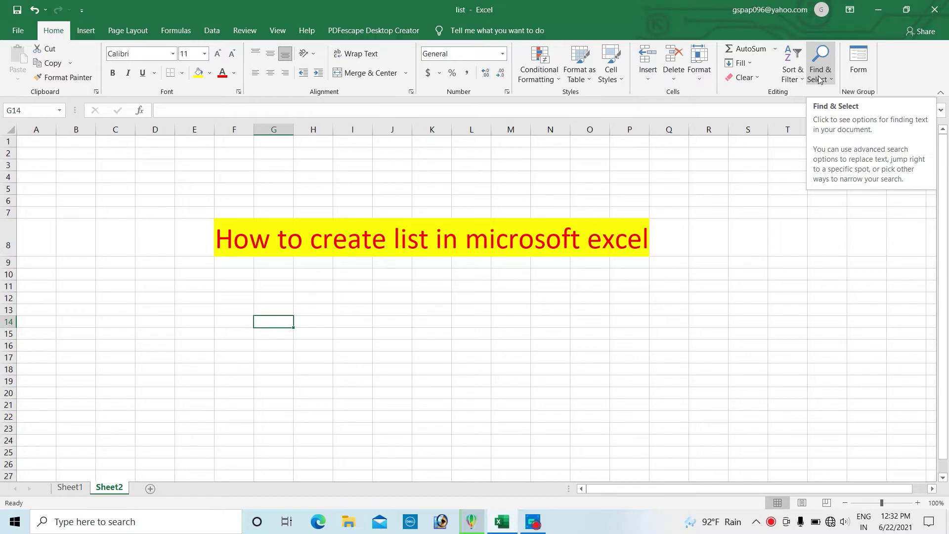
{"action": "left_click", "coordinate": [169, 271]}
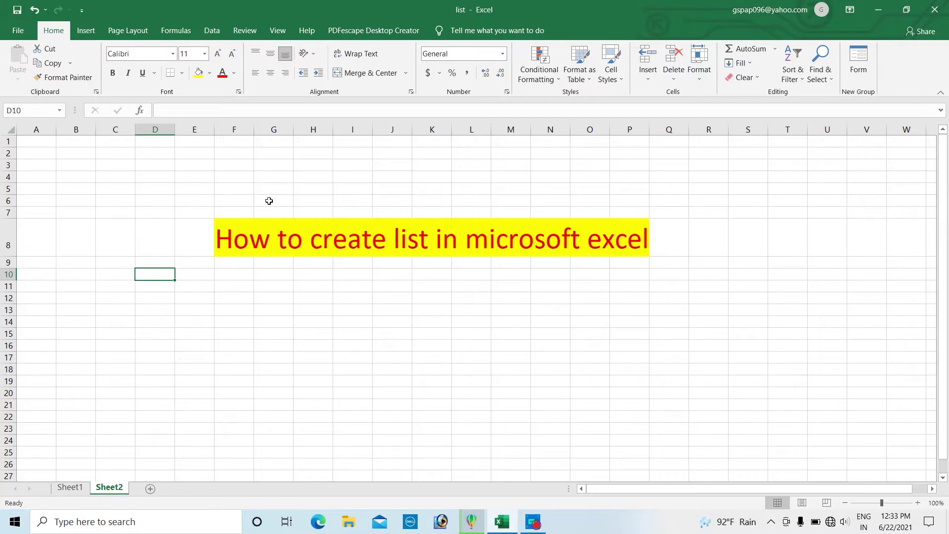
{"action": "left_click", "coordinate": [243, 272]}
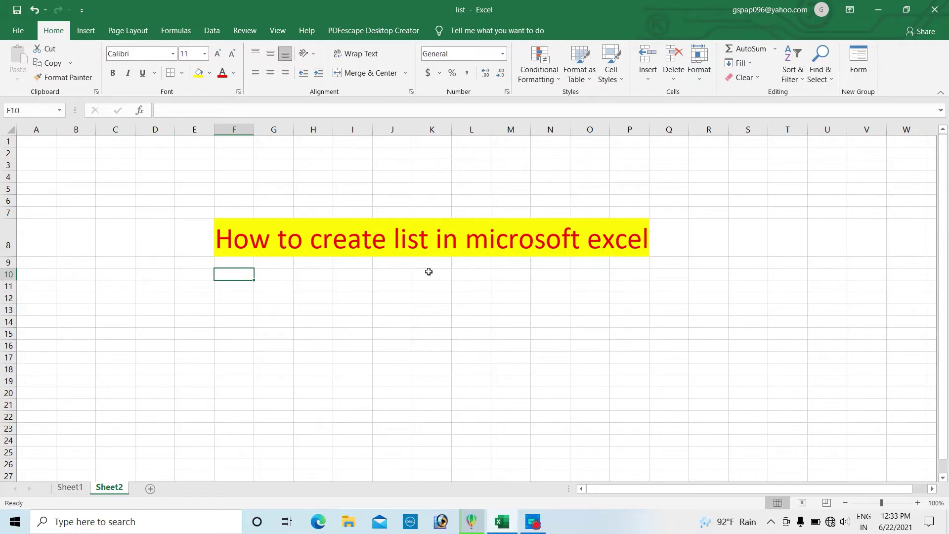
{"action": "left_click", "coordinate": [313, 273]}
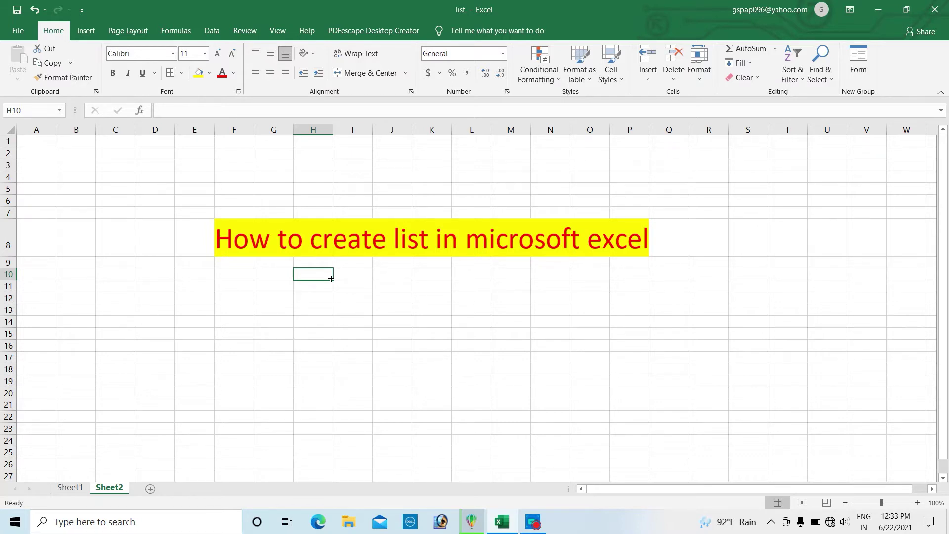
Enter the list headings "date" in cell F9 and "payment methoed" in cell G9
{"action": "left_click", "coordinate": [235, 267]}
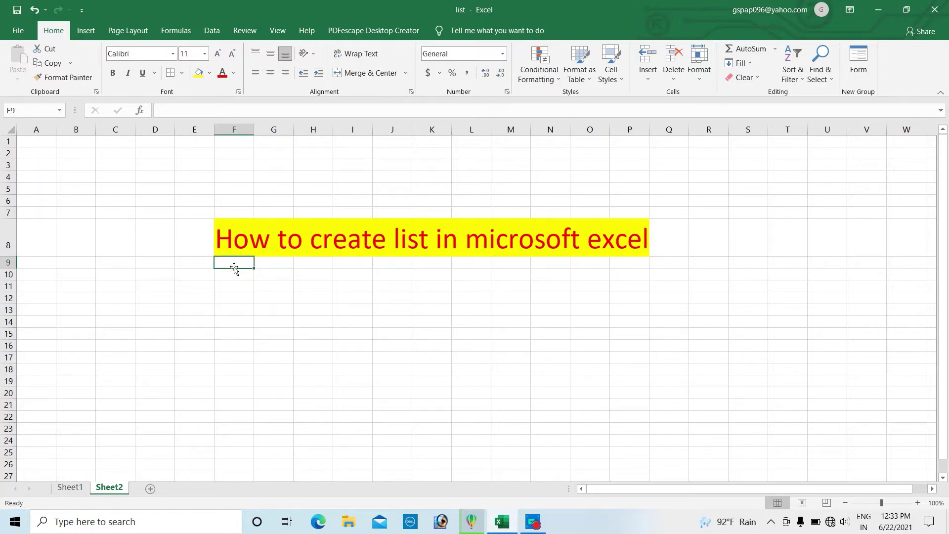
{"action": "type", "text": "date"}
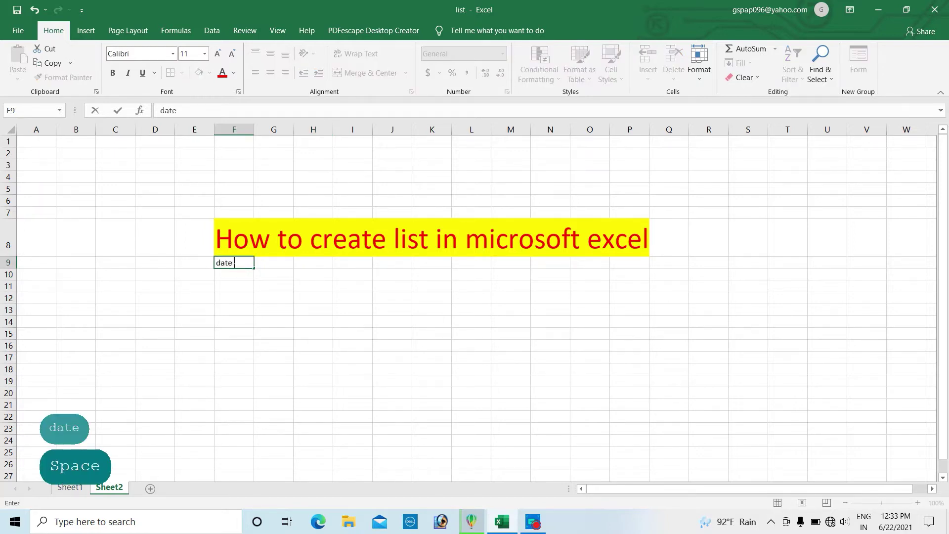
{"action": "left_click", "coordinate": [247, 266]}
{"action": "left_click", "coordinate": [259, 262]}
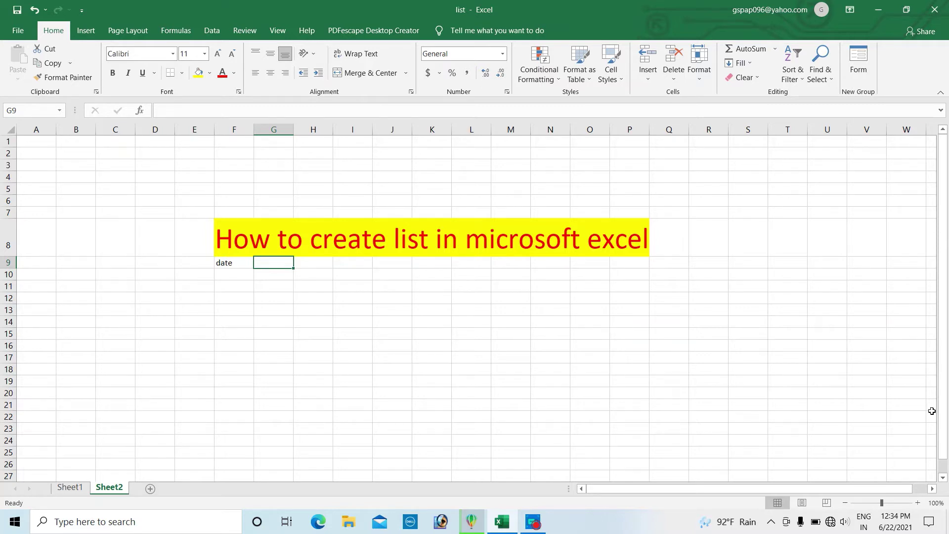
{"action": "type", "text": "payment m"}
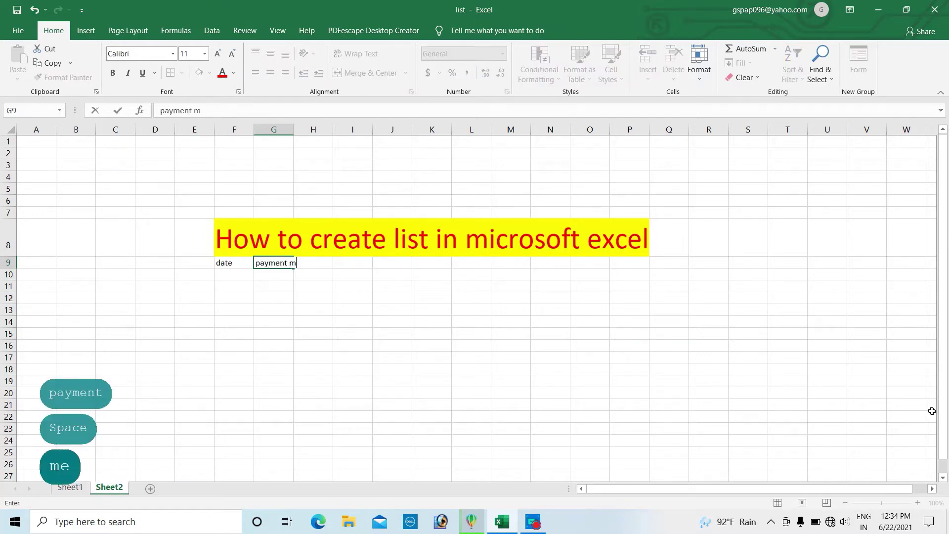
{"action": "type", "text": "ethoe=d"}
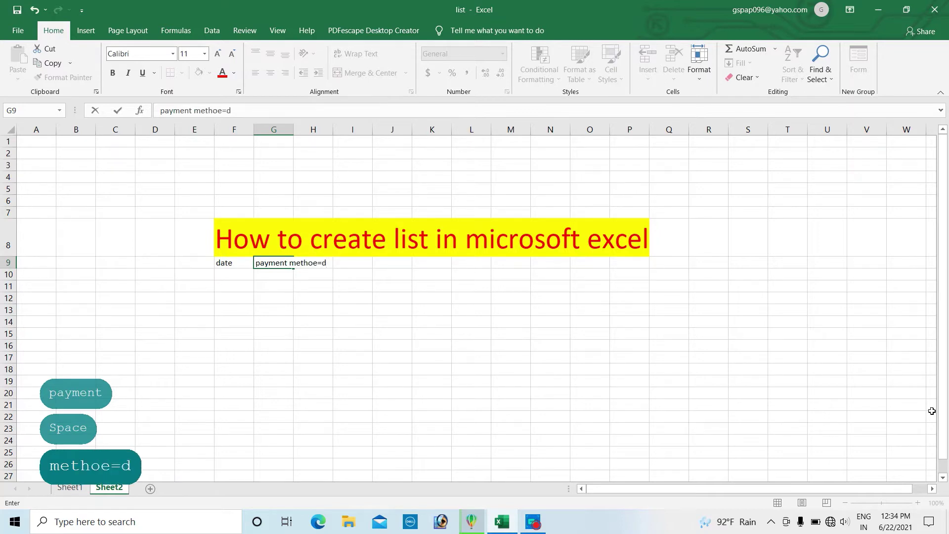
{"action": "key", "text": "BackSpace"}
{"action": "key", "text": "BackSpace"}
{"action": "type", "text": "d"}
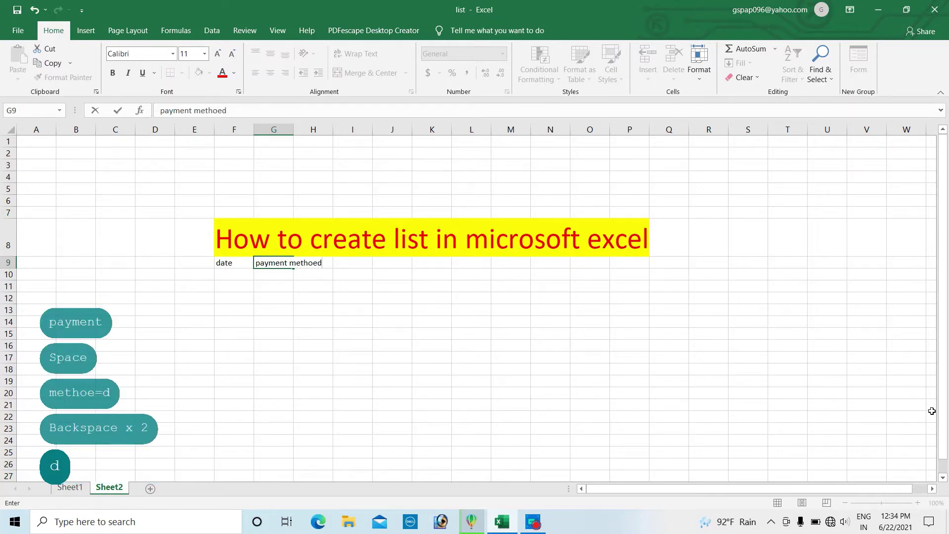
Enter the headings "amount" in cell I9 and "remarks" in cell J9
{"action": "left_click", "coordinate": [355, 264]}
{"action": "type", "text": "amon"}
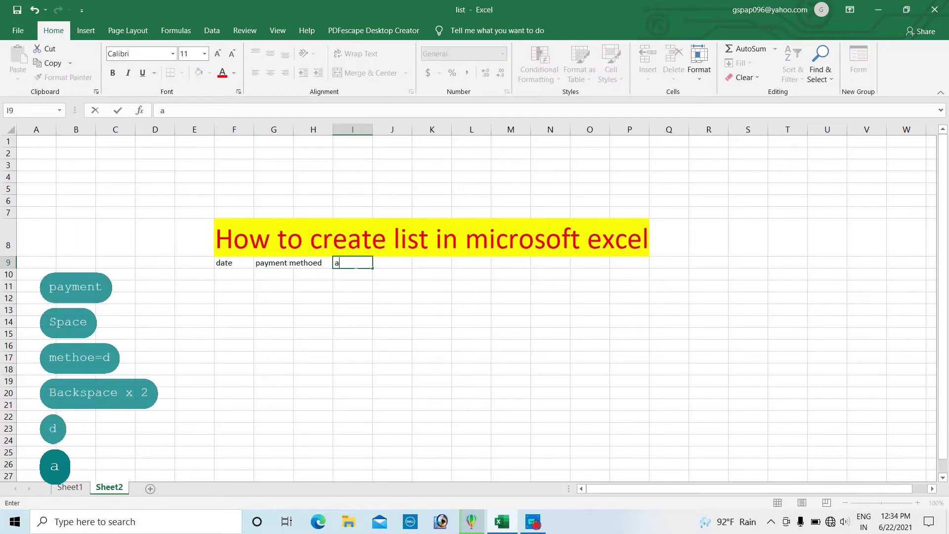
{"action": "key", "text": "BackSpace"}
{"action": "key", "text": "BackSpace"}
{"action": "type", "text": "ount"}
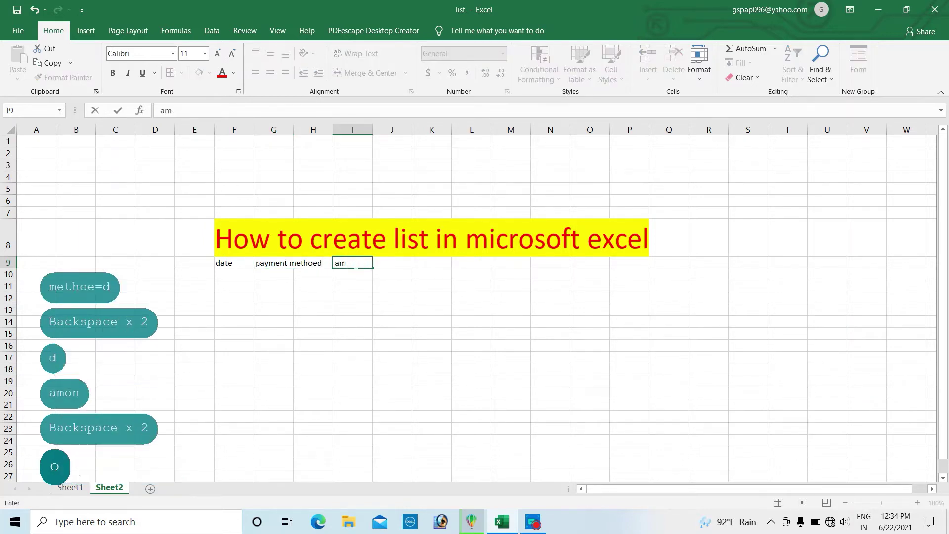
{"action": "key", "text": "Tab"}
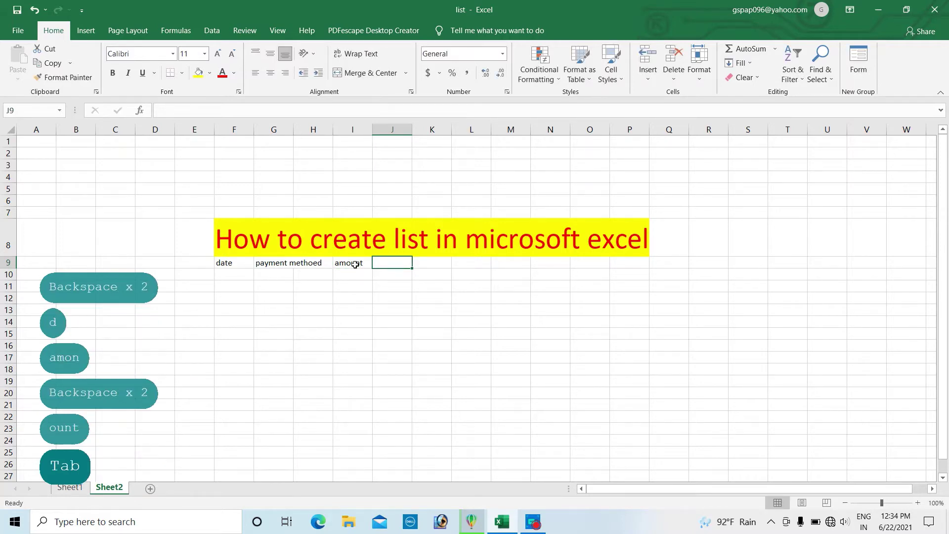
{"action": "type", "text": "remarks"}
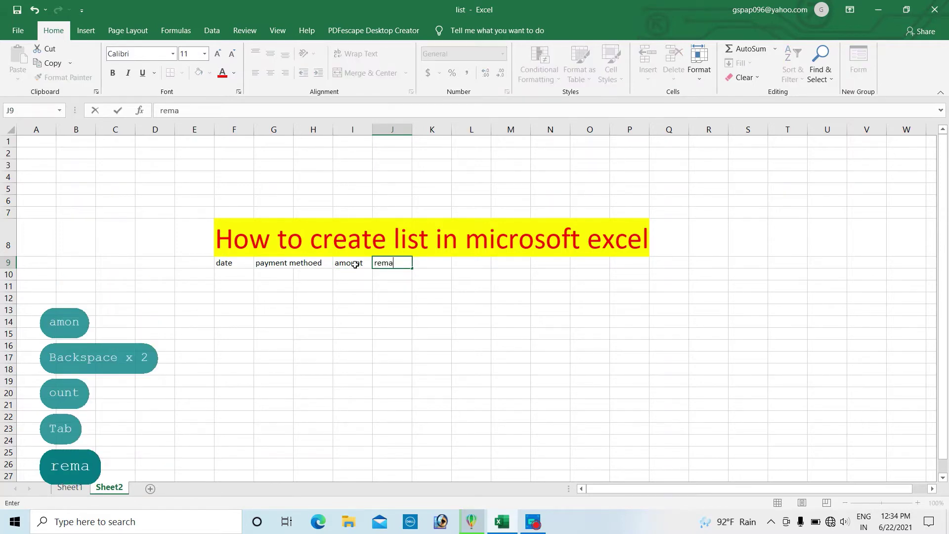
{"action": "left_click", "coordinate": [409, 289]}
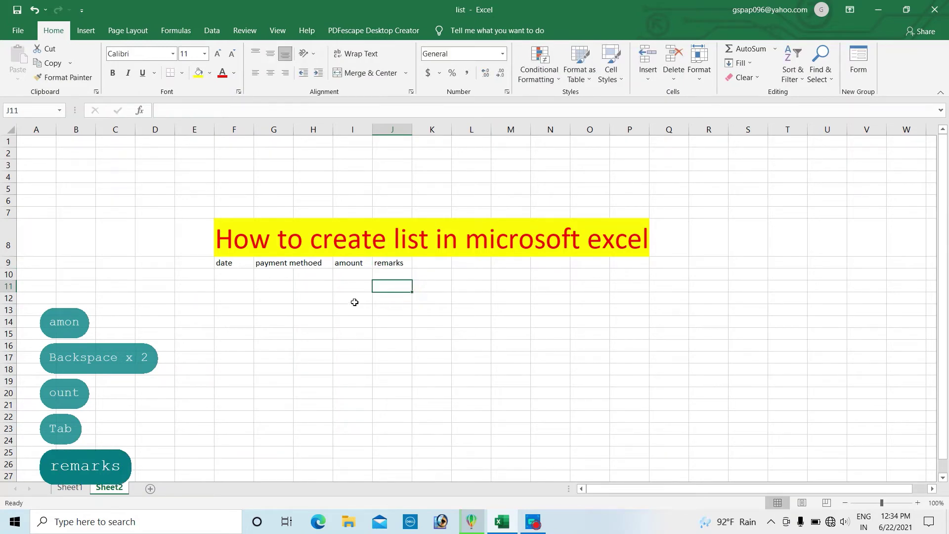
Set the font size of F9:J13 to 28 and widen columns F, G and I to fit their headings
{"action": "left_click_drag", "start_coordinate": [235, 267], "coordinate": [396, 310]}
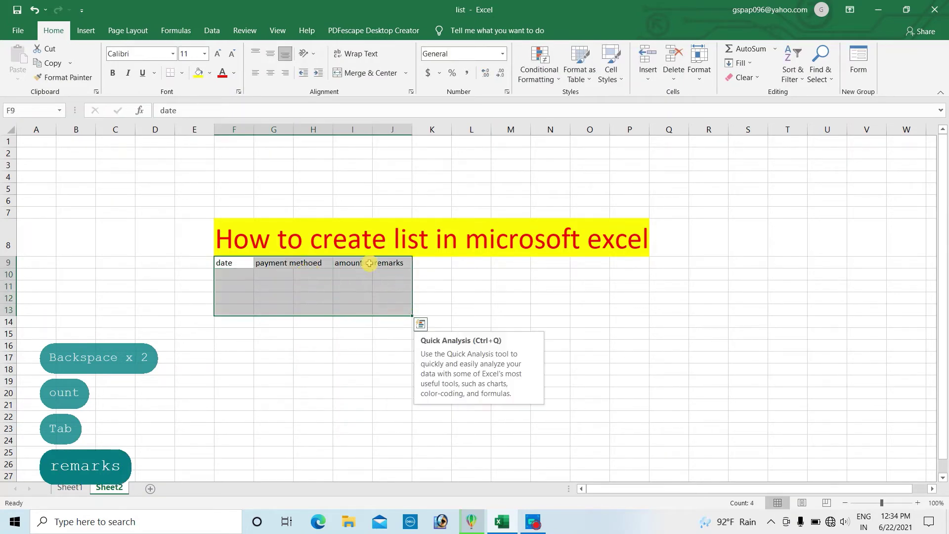
{"action": "left_click", "coordinate": [204, 53]}
{"action": "left_click", "coordinate": [398, 373]}
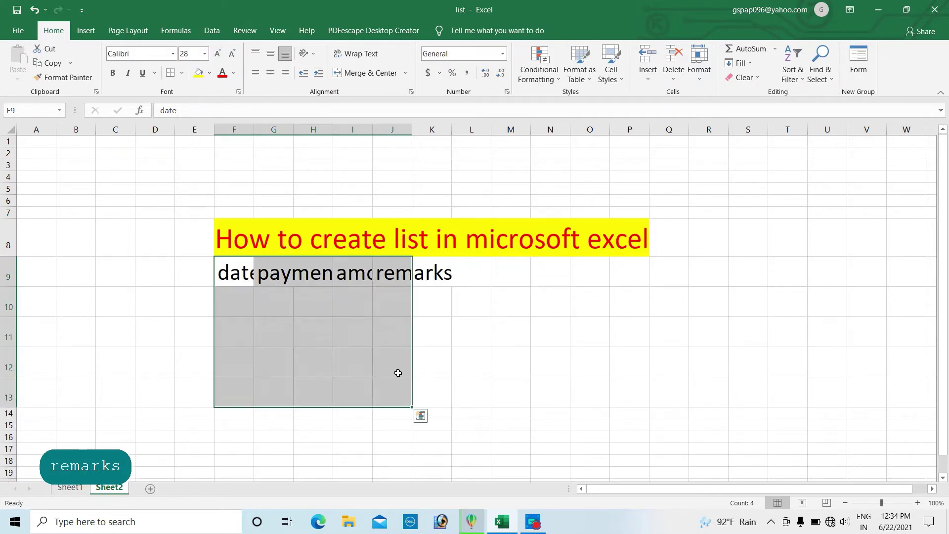
{"action": "left_click", "coordinate": [511, 362]}
{"action": "left_click_drag", "start_coordinate": [254, 129], "coordinate": [445, 151]}
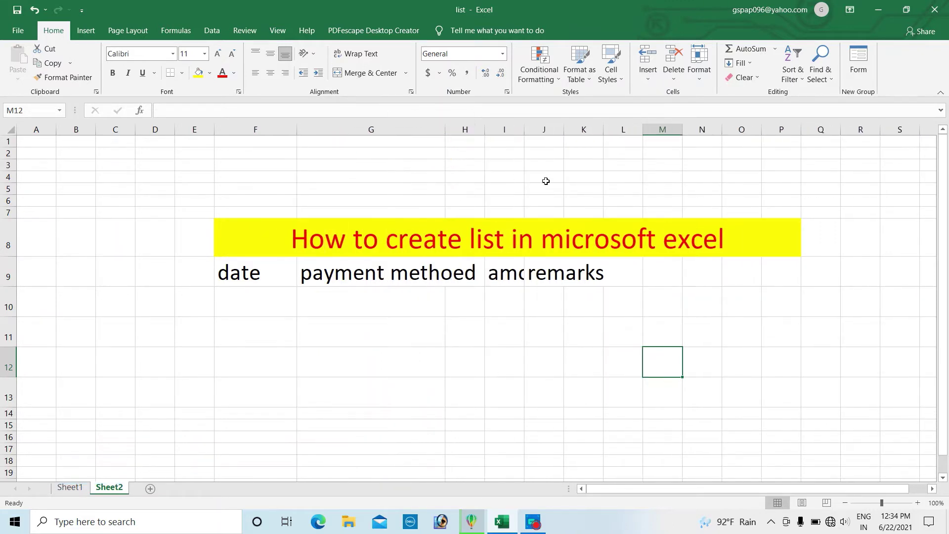
{"action": "left_click_drag", "start_coordinate": [526, 129], "coordinate": [593, 148]}
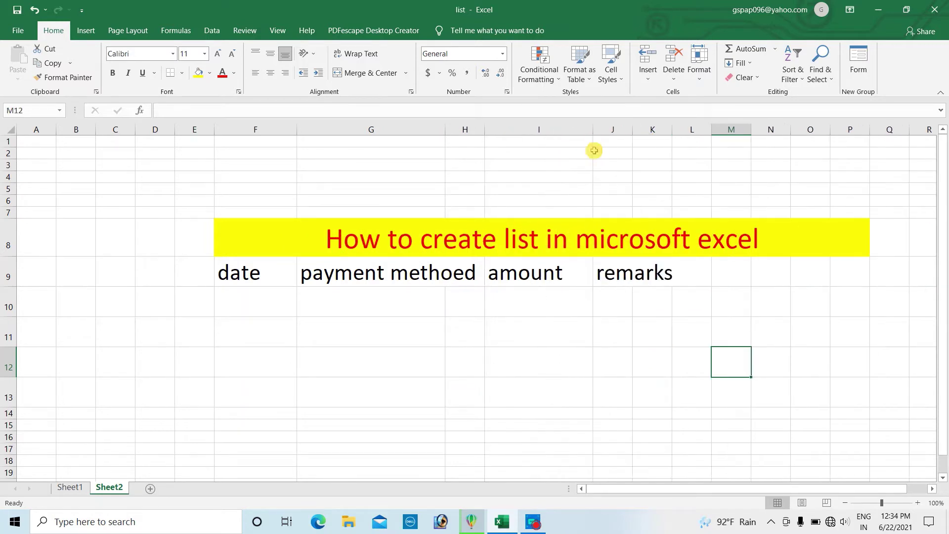
Center the headings in F9:K9 horizontally within their cells
{"action": "left_click_drag", "start_coordinate": [230, 275], "coordinate": [637, 275]}
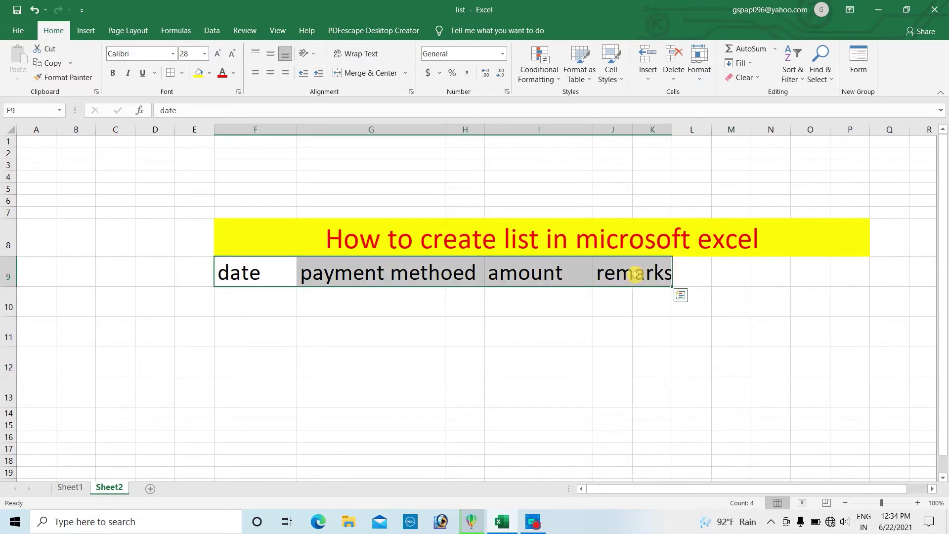
{"action": "left_click", "coordinate": [271, 73]}
{"action": "left_click", "coordinate": [357, 337]}
{"action": "left_click", "coordinate": [271, 305]}
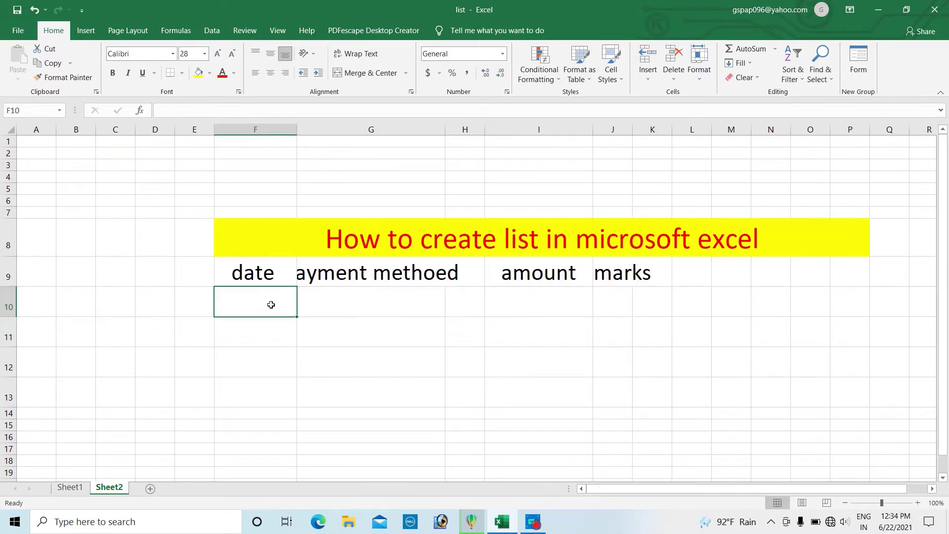
Fill the list range F9:K13 with Blue, Accent 1, Lighter 60% and apply All Borders
{"action": "left_click_drag", "start_coordinate": [267, 275], "coordinate": [643, 384]}
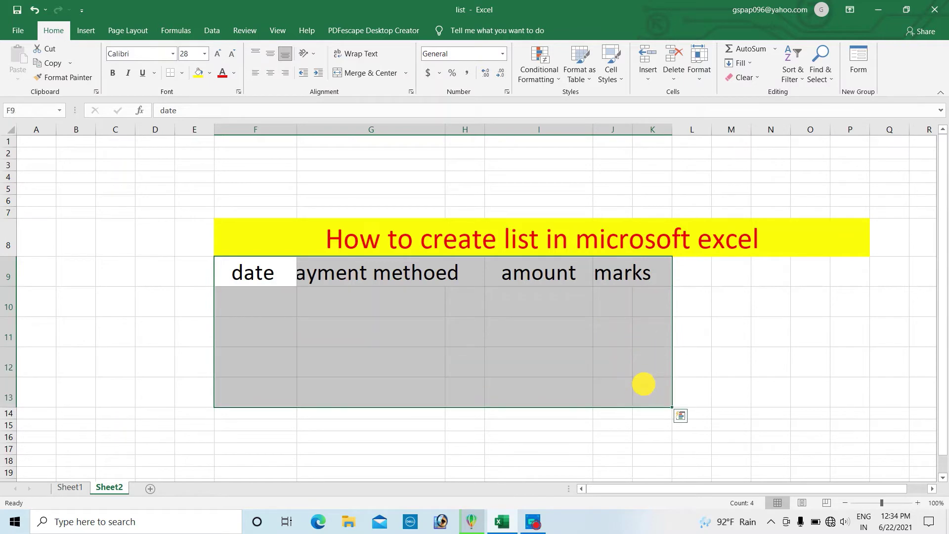
{"action": "left_click", "coordinate": [209, 73]}
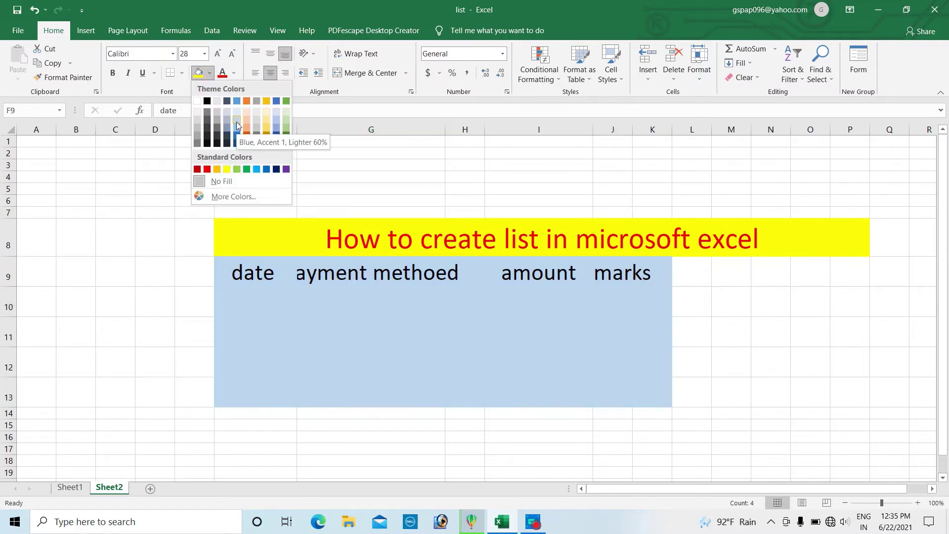
{"action": "left_click", "coordinate": [236, 122]}
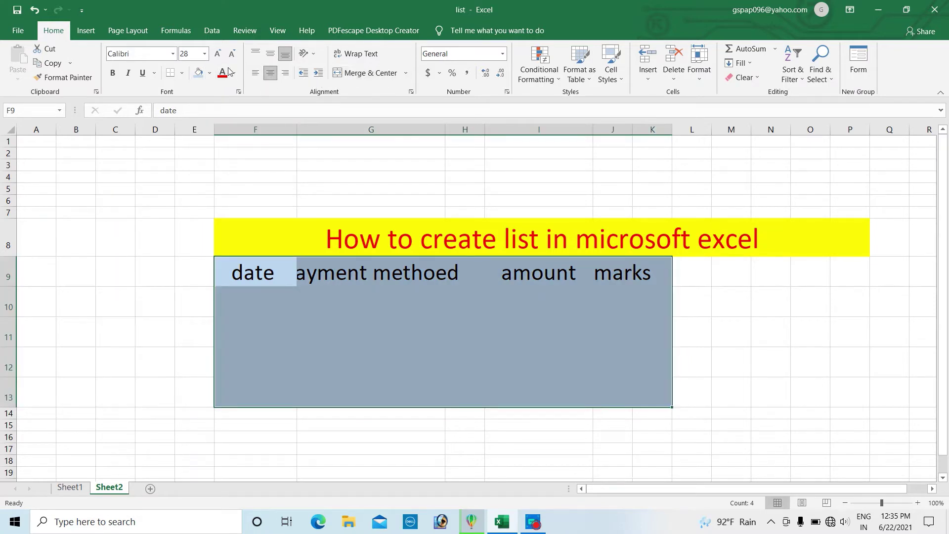
{"action": "left_click", "coordinate": [182, 73]}
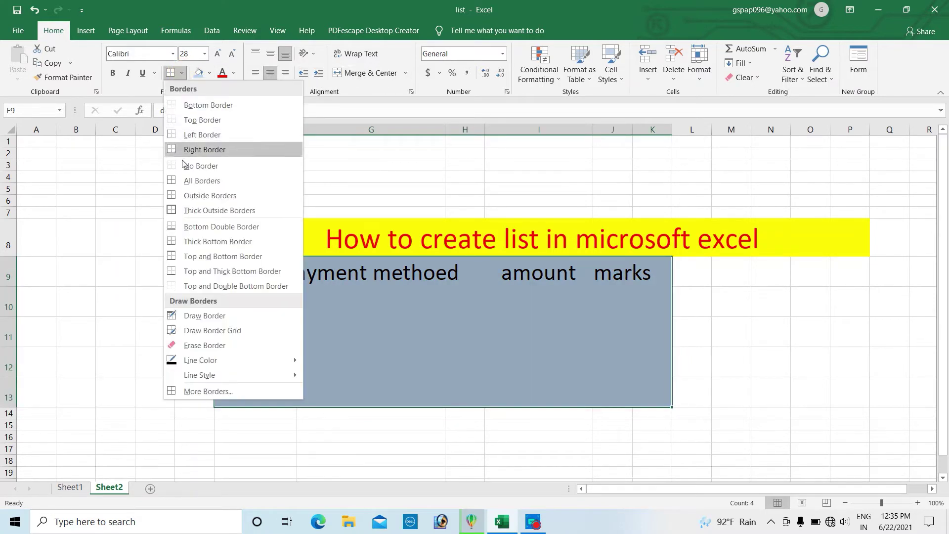
{"action": "left_click", "coordinate": [187, 181]}
{"action": "left_click", "coordinate": [730, 346]}
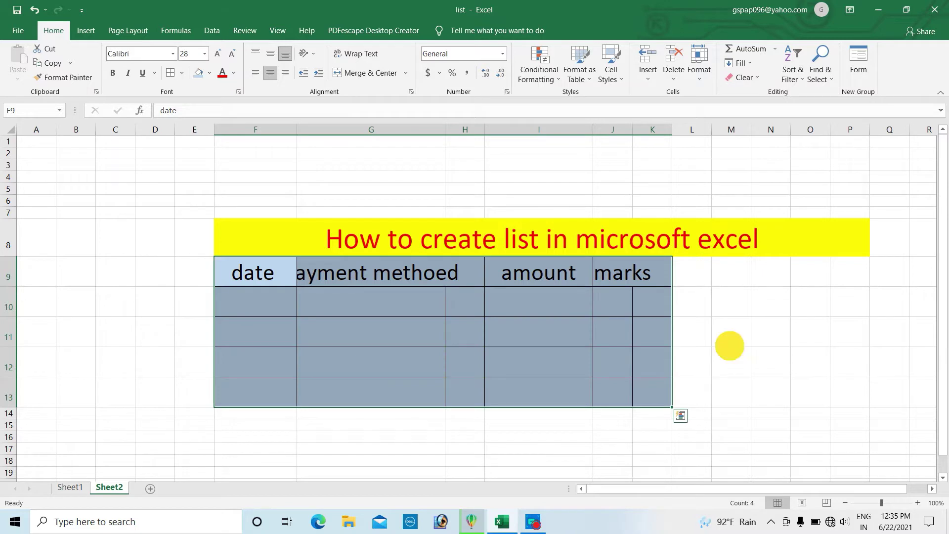
Merge and center columns G and H separately in each of the list's rows 10 to 13
{"action": "left_click", "coordinate": [430, 300]}
{"action": "left_click", "coordinate": [456, 278]}
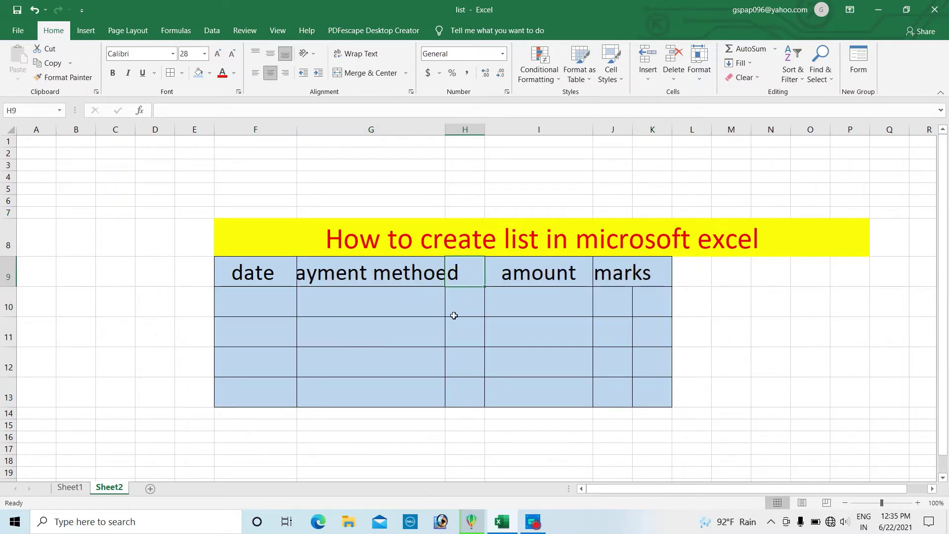
{"action": "left_click_drag", "start_coordinate": [443, 312], "coordinate": [464, 369]}
{"action": "left_click", "coordinate": [455, 342]}
{"action": "left_click", "coordinate": [366, 72]}
{"action": "left_click", "coordinate": [366, 73]}
{"action": "left_click", "coordinate": [346, 73]}
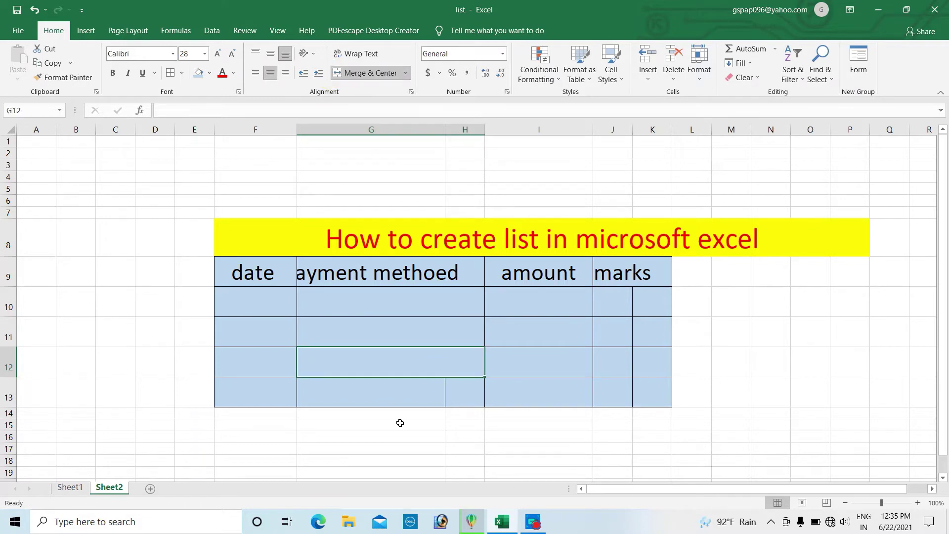
{"action": "left_click", "coordinate": [428, 400]}
{"action": "left_click_drag", "start_coordinate": [429, 401], "coordinate": [453, 395]}
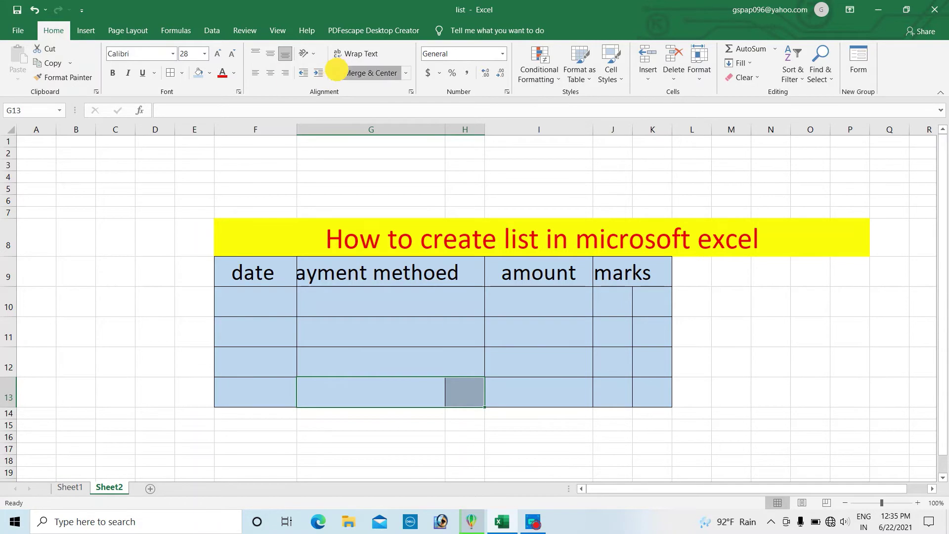
{"action": "left_click", "coordinate": [366, 73]}
{"action": "left_click", "coordinate": [775, 411]}
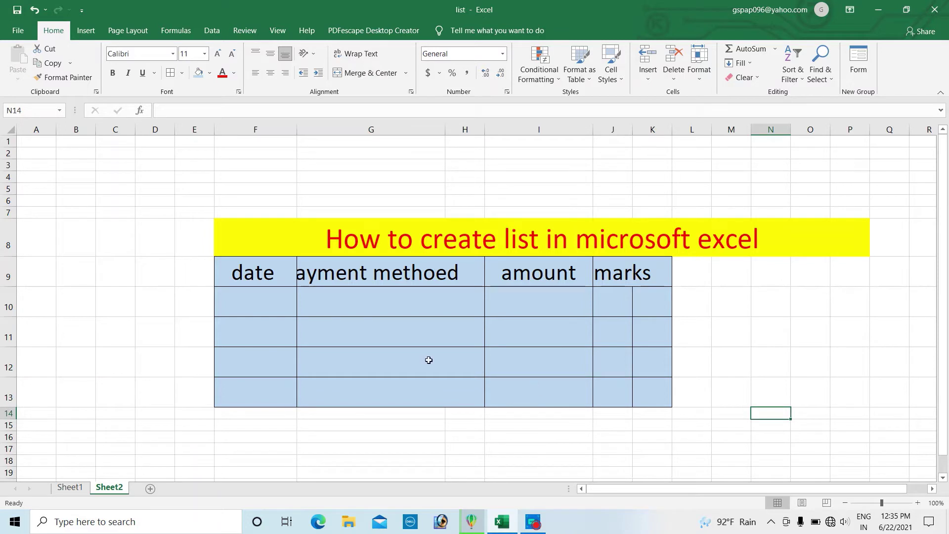
Narrow the date column F slightly, and undo a trial narrowing of columns D and E
{"action": "left_click_drag", "start_coordinate": [297, 130], "coordinate": [283, 146]}
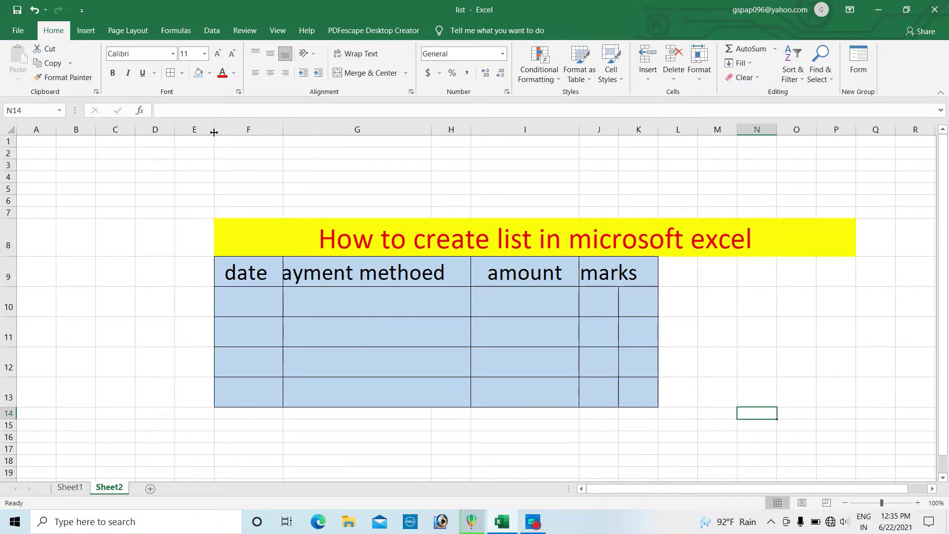
{"action": "left_click_drag", "start_coordinate": [214, 129], "coordinate": [157, 142]}
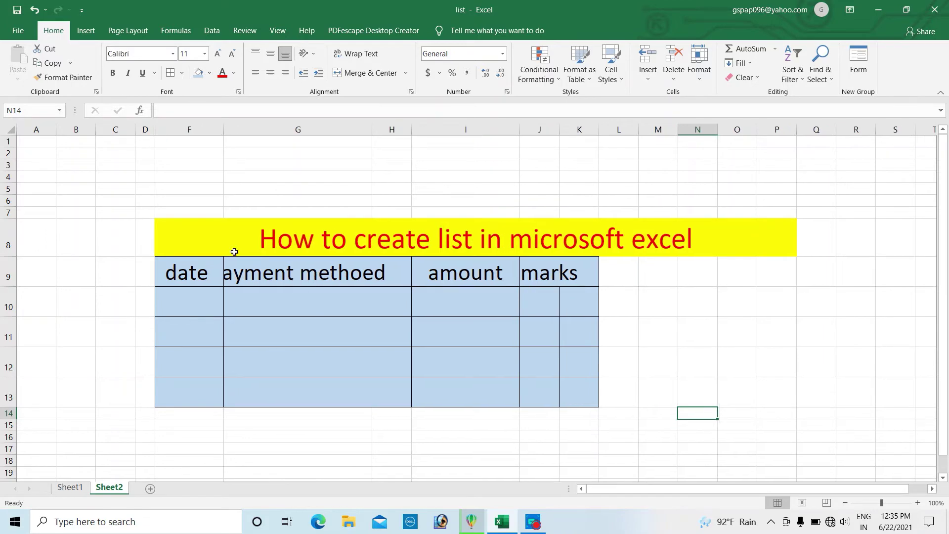
{"action": "key", "text": "ctrl+z"}
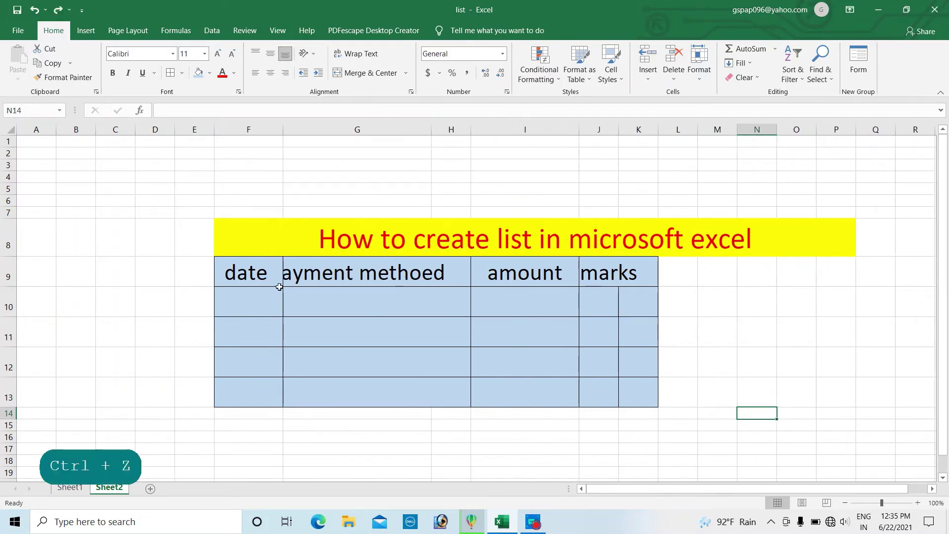
Merge and center G9:H9 for the payment heading, and widen column J to fit the "remarks" heading
{"action": "left_click", "coordinate": [311, 284]}
{"action": "left_click_drag", "start_coordinate": [311, 286], "coordinate": [440, 280]}
{"action": "left_click", "coordinate": [337, 75]}
{"action": "left_click", "coordinate": [526, 434]}
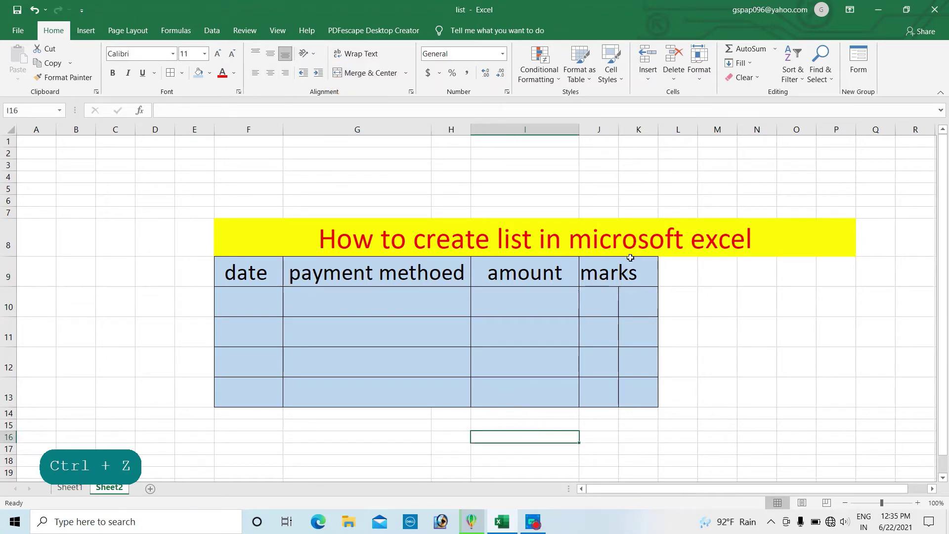
{"action": "left_click_drag", "start_coordinate": [618, 130], "coordinate": [679, 131]}
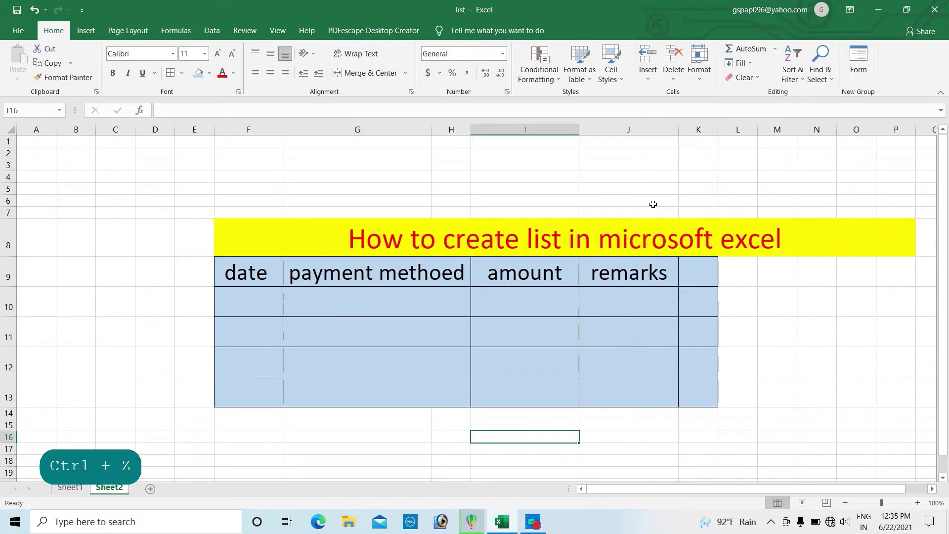
{"action": "left_click", "coordinate": [882, 375]}
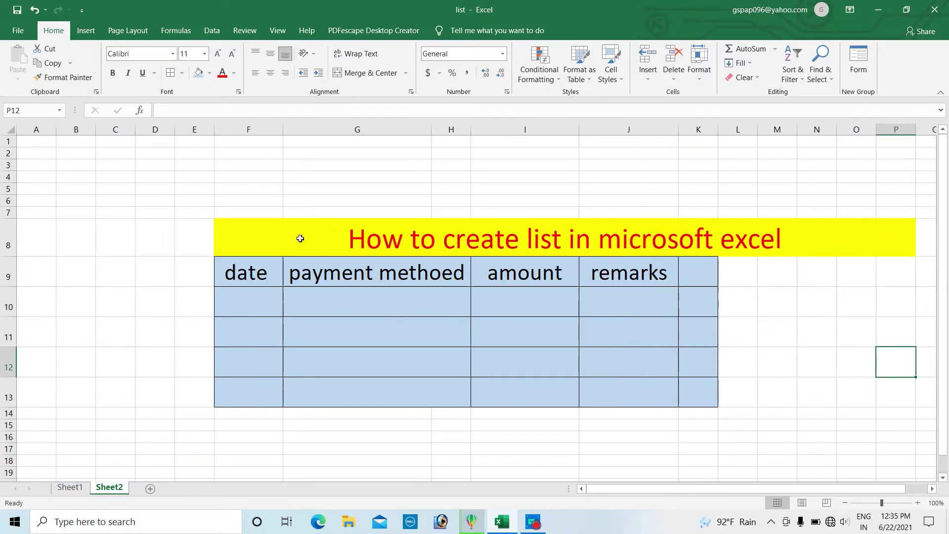
Enter the date 2078/03/8 in cell F10, the first row under the date heading
{"action": "left_click", "coordinate": [319, 231]}
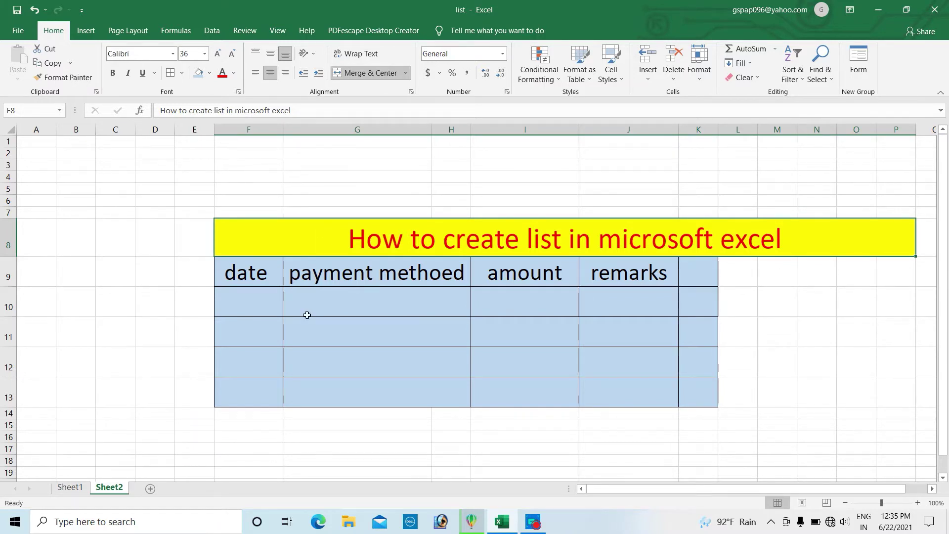
{"action": "left_click", "coordinate": [317, 333]}
{"action": "left_click", "coordinate": [257, 296]}
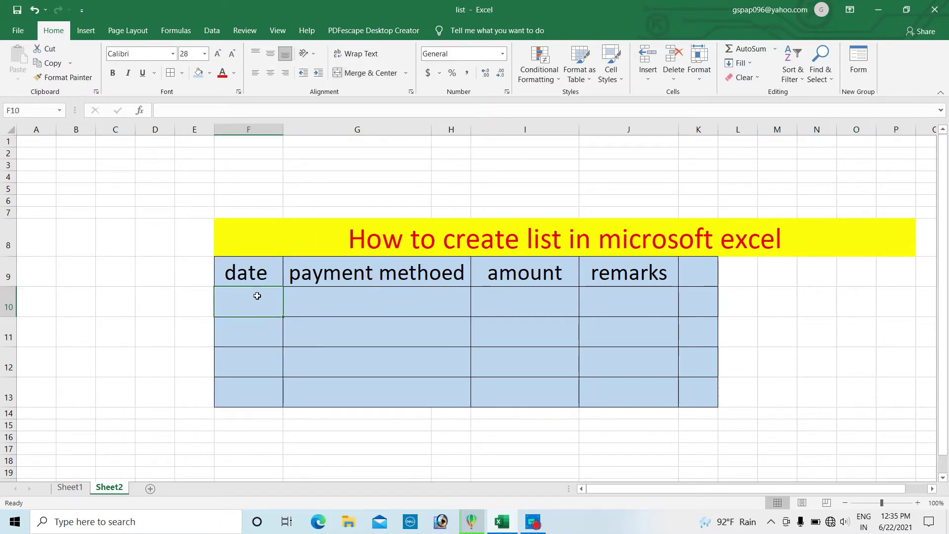
{"action": "type", "text": "2"}
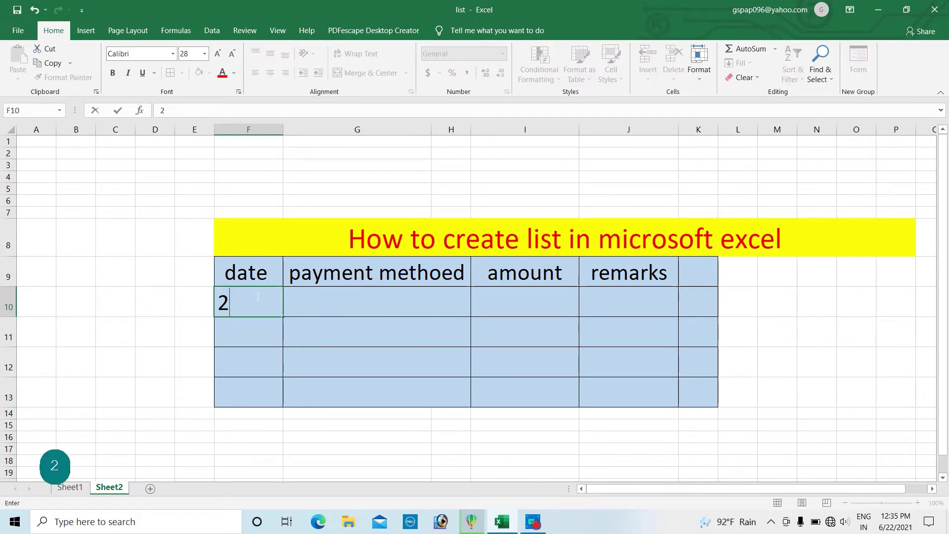
{"action": "type", "text": "07"}
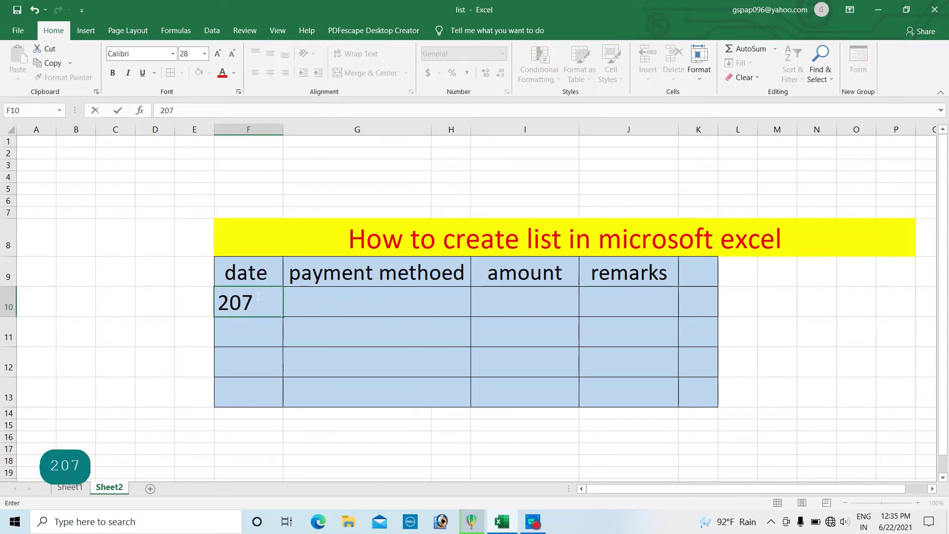
{"action": "type", "text": "8"}
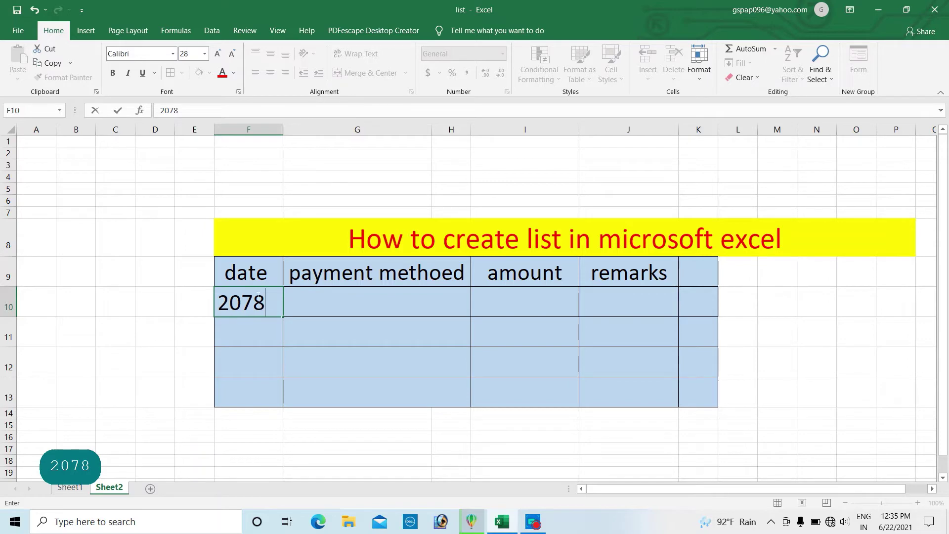
{"action": "type", "text": "/"}
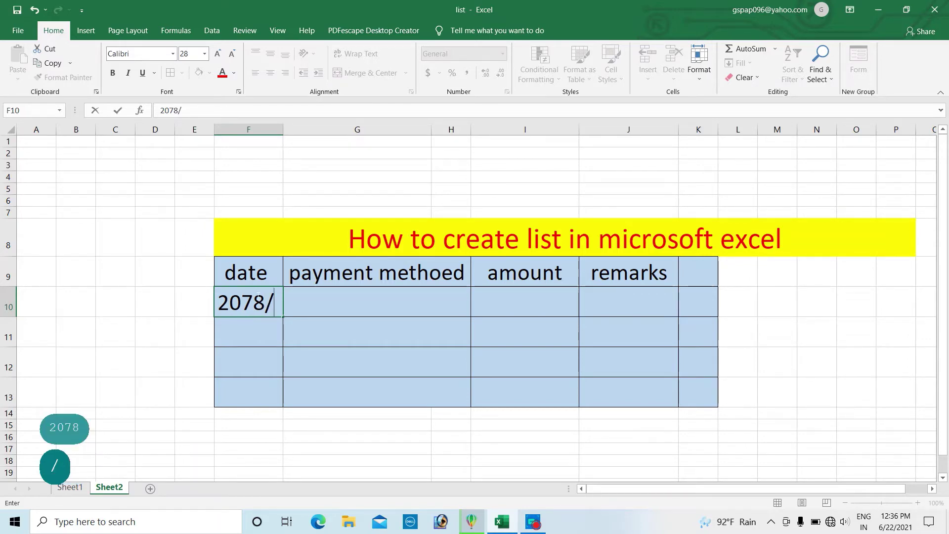
{"action": "type", "text": "03/8"}
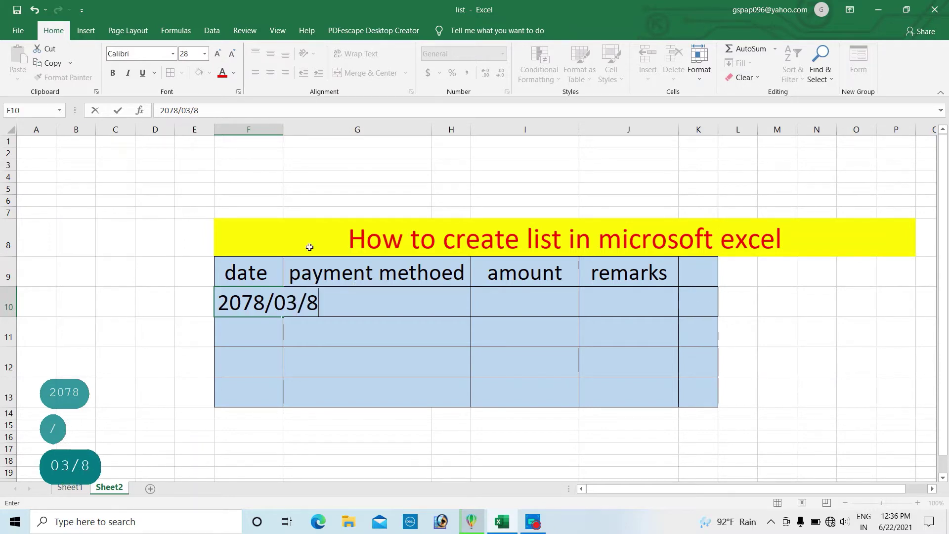
{"action": "left_click", "coordinate": [397, 311]}
{"action": "key", "text": "Tab"}
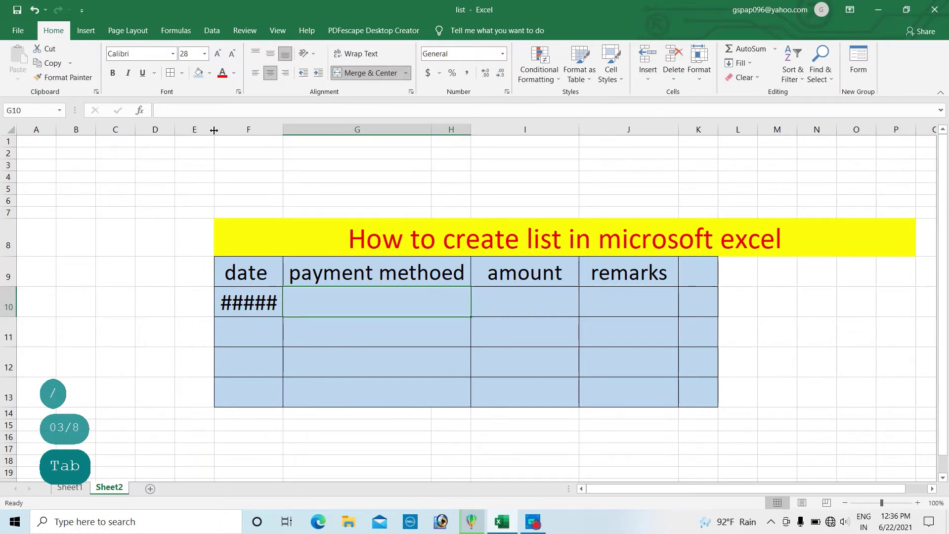
Collapse column E and narrow column D beside the list, and widen date column F to fit the full date
{"action": "left_click_drag", "start_coordinate": [209, 129], "coordinate": [148, 141]}
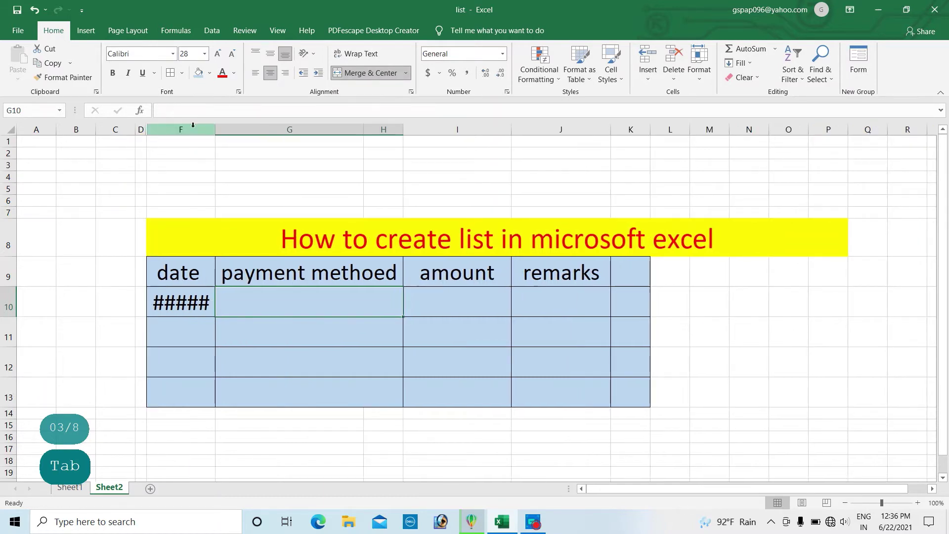
{"action": "left_click_drag", "start_coordinate": [217, 131], "coordinate": [251, 142]}
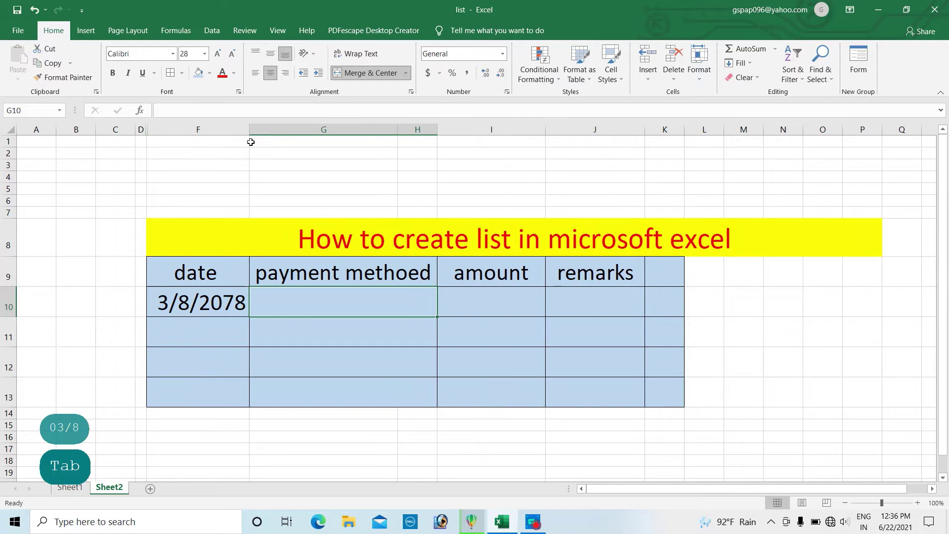
{"action": "left_click", "coordinate": [287, 306]}
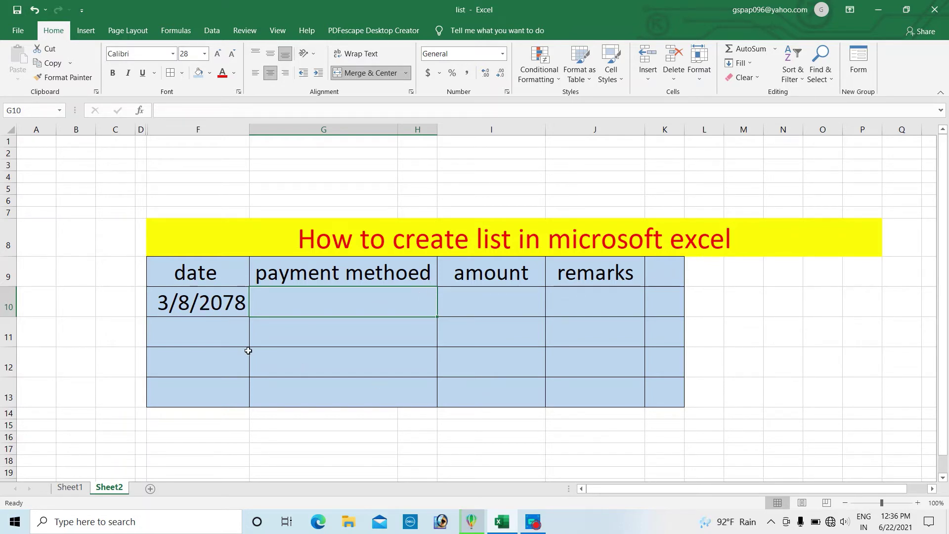
{"action": "left_click", "coordinate": [220, 309]}
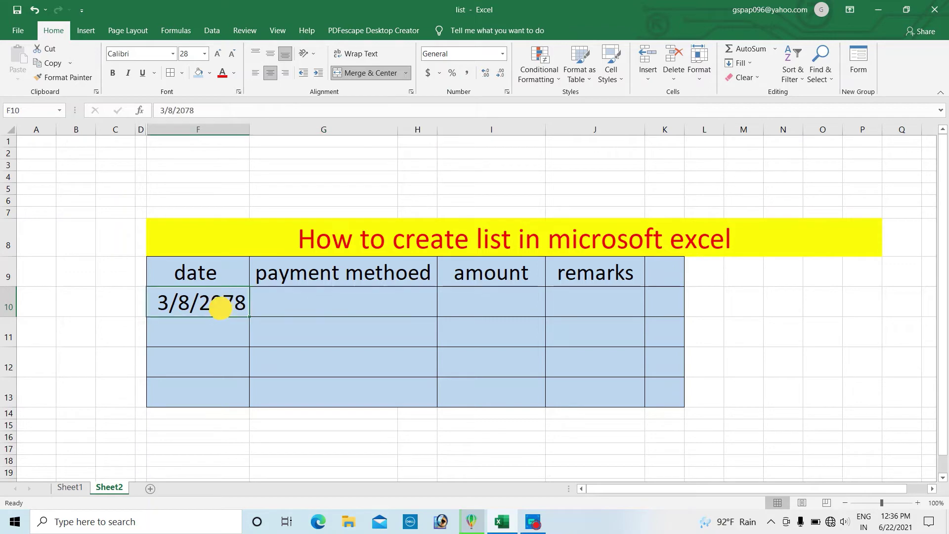
{"action": "left_click", "coordinate": [423, 308]}
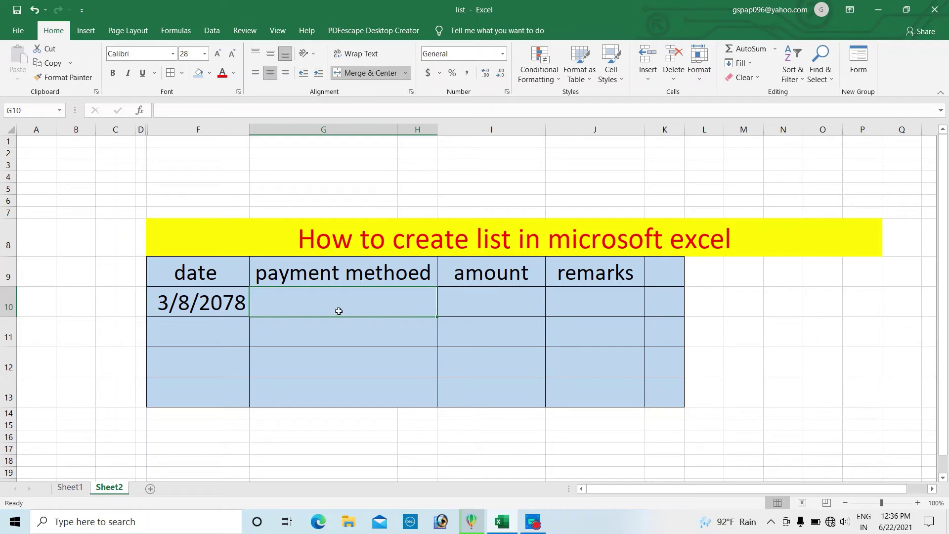
{"action": "left_click", "coordinate": [269, 247]}
{"action": "left_click", "coordinate": [305, 282]}
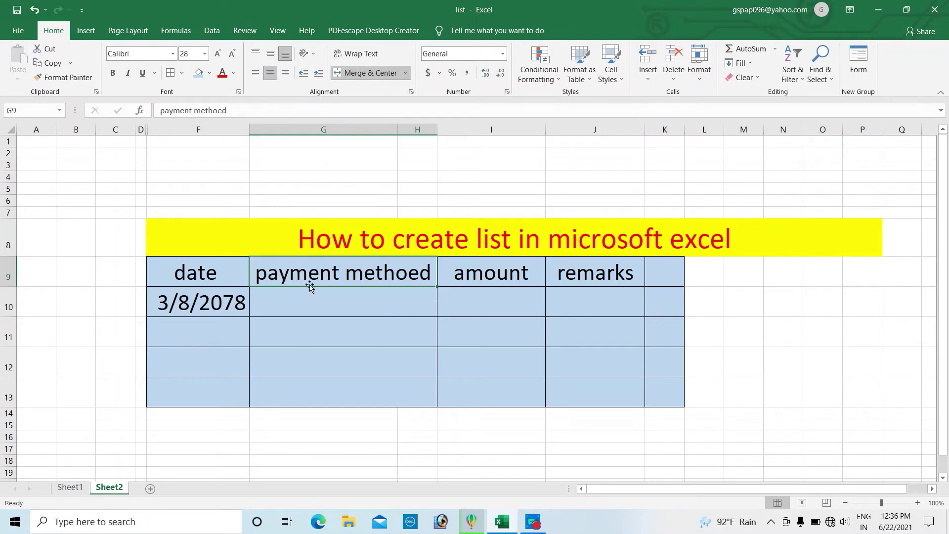
{"action": "left_click", "coordinate": [350, 307]}
{"action": "left_click", "coordinate": [361, 282]}
Start a data validation rule for payment method cell G10 and allow only List entries
{"action": "left_click", "coordinate": [388, 302]}
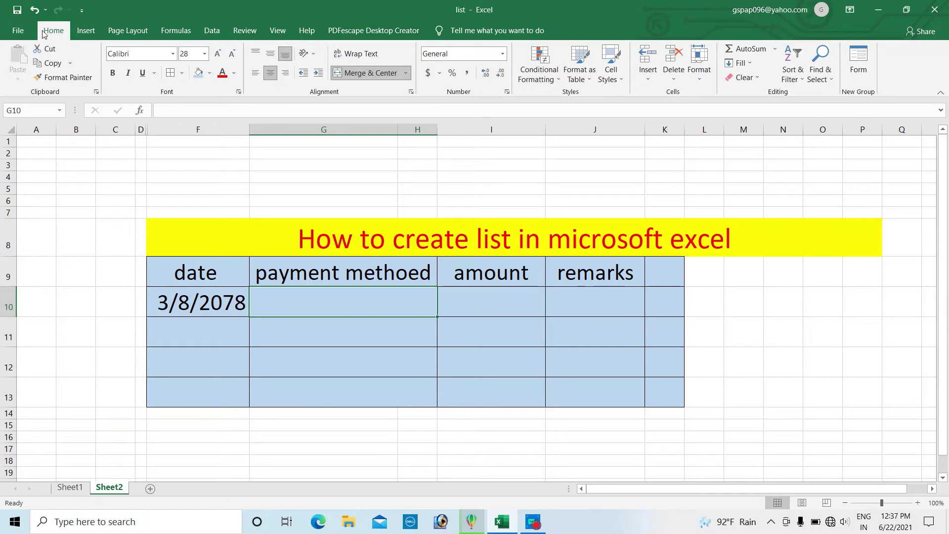
{"action": "left_click", "coordinate": [213, 31]}
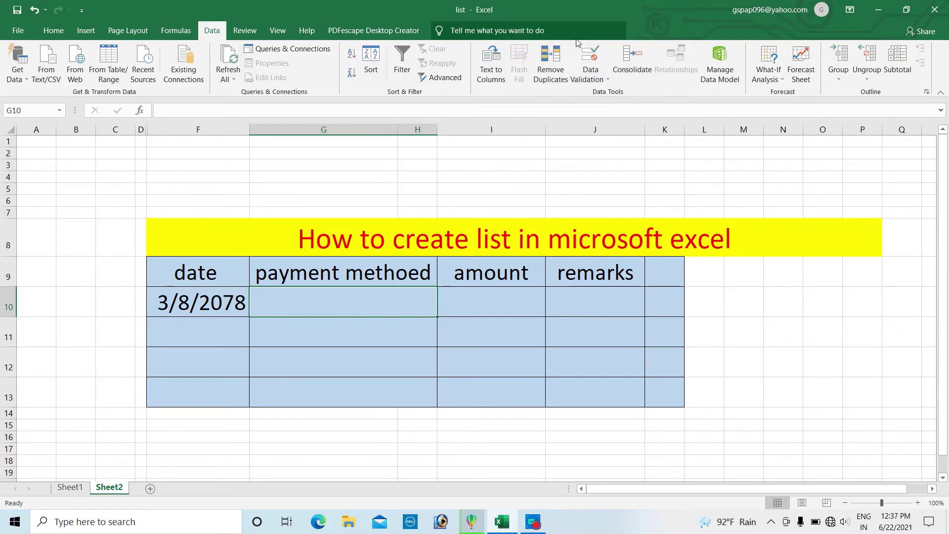
{"action": "left_click", "coordinate": [607, 81]}
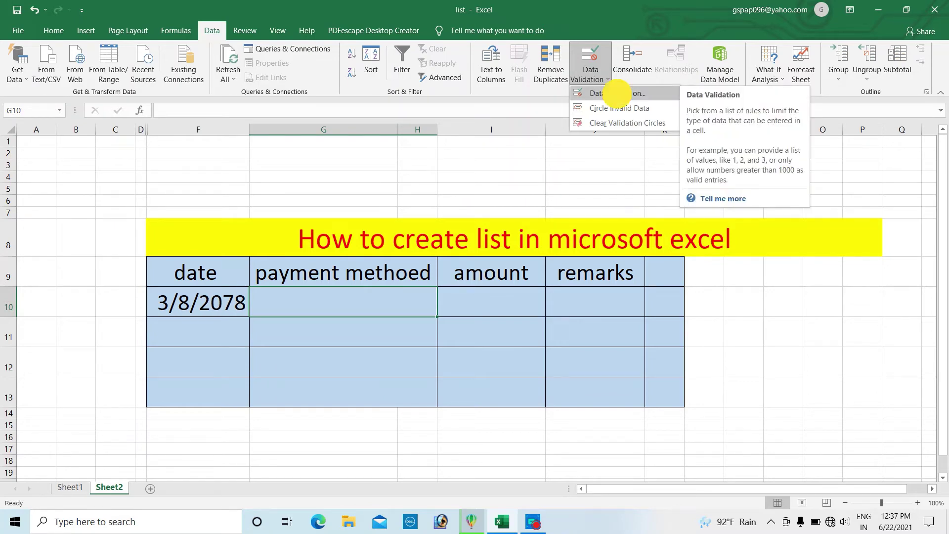
{"action": "left_click", "coordinate": [618, 93]}
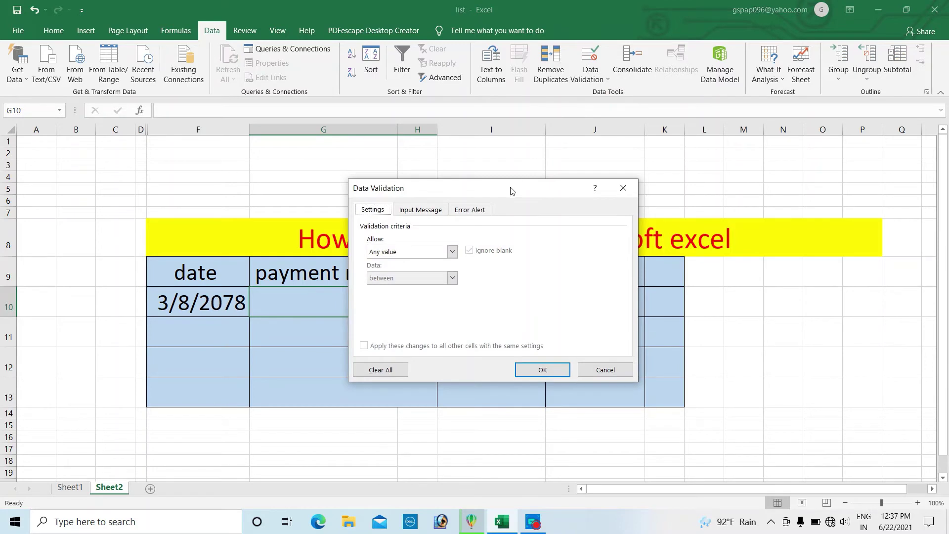
{"action": "left_click_drag", "start_coordinate": [512, 191], "coordinate": [502, 127]}
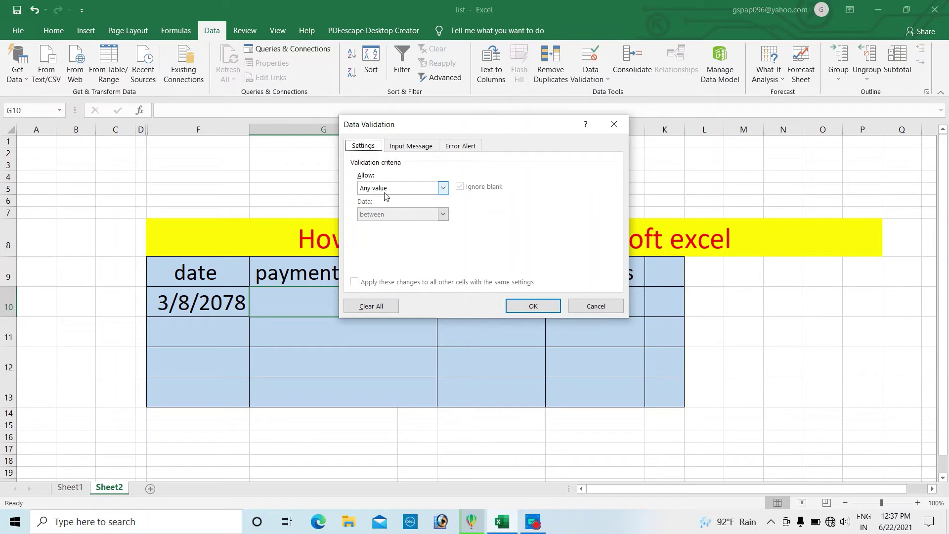
{"action": "left_click", "coordinate": [443, 189]}
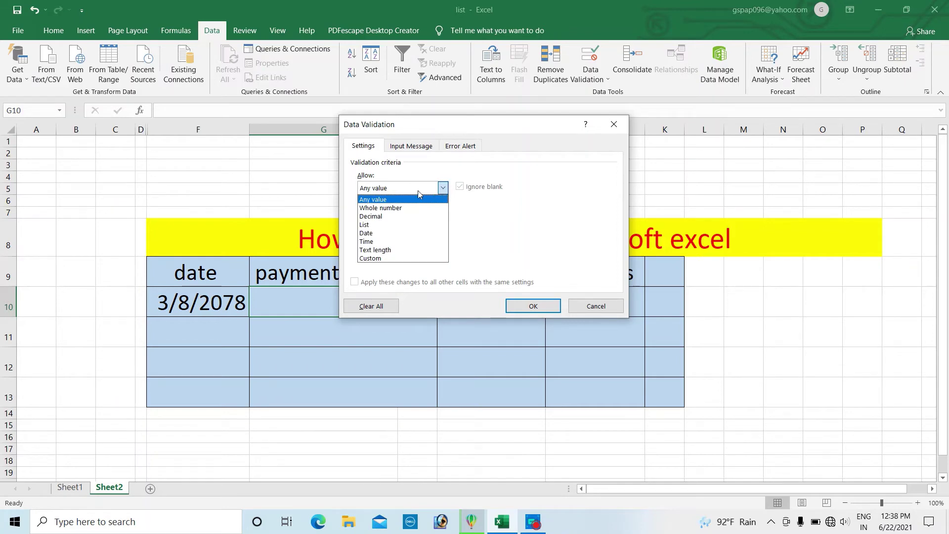
{"action": "left_click", "coordinate": [375, 226]}
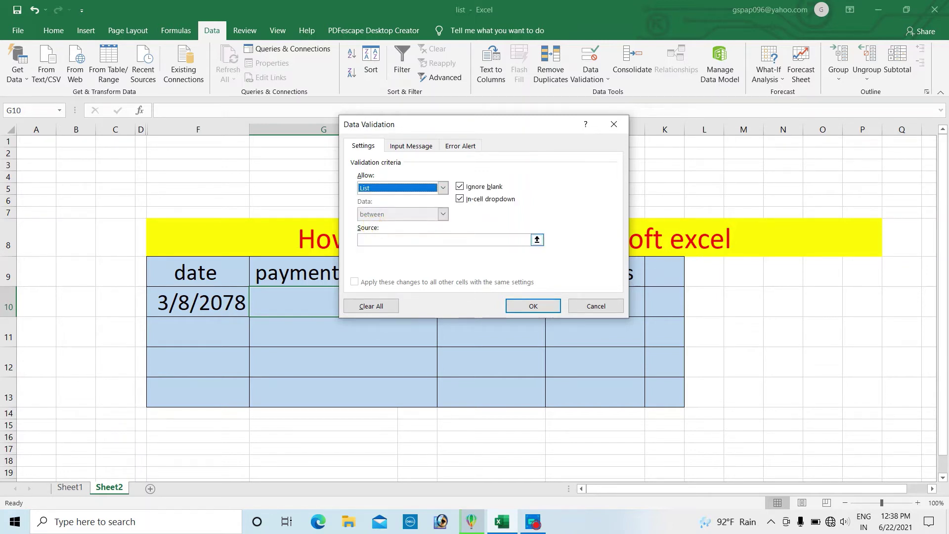
Set the validation list source to "ESEWA, KHALTI, PAYPAL, GOOGLE PAY" and apply the rule
{"action": "left_click", "coordinate": [371, 240]}
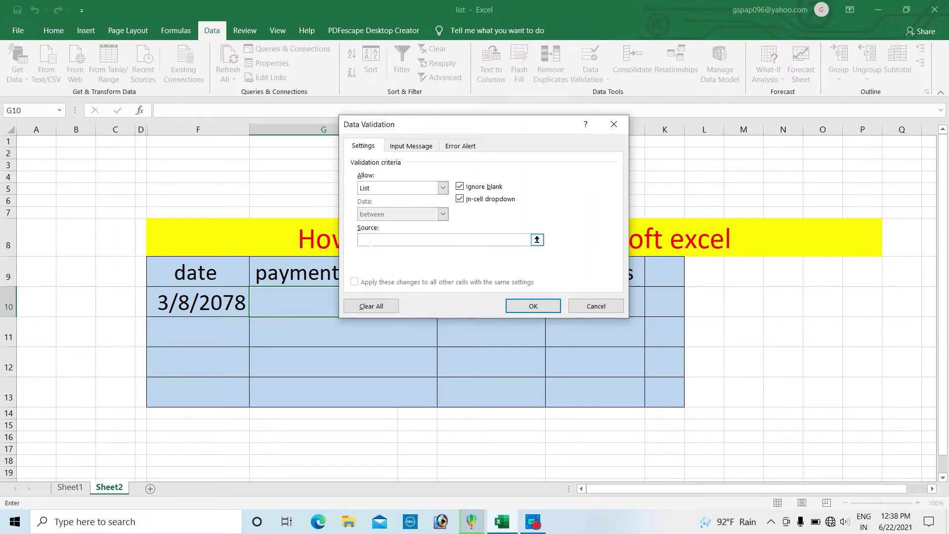
{"action": "key", "text": "Caps_Lock"}
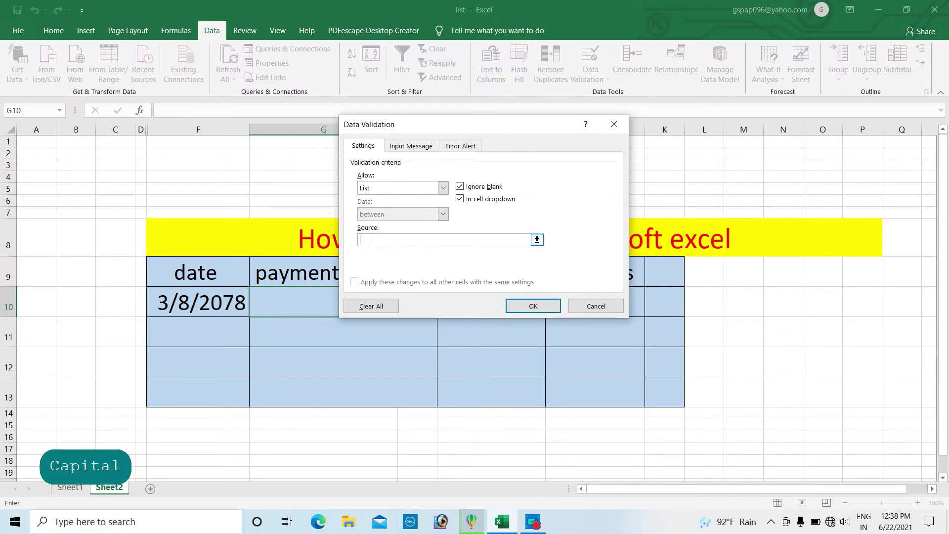
{"action": "type", "text": "ESEWA"}
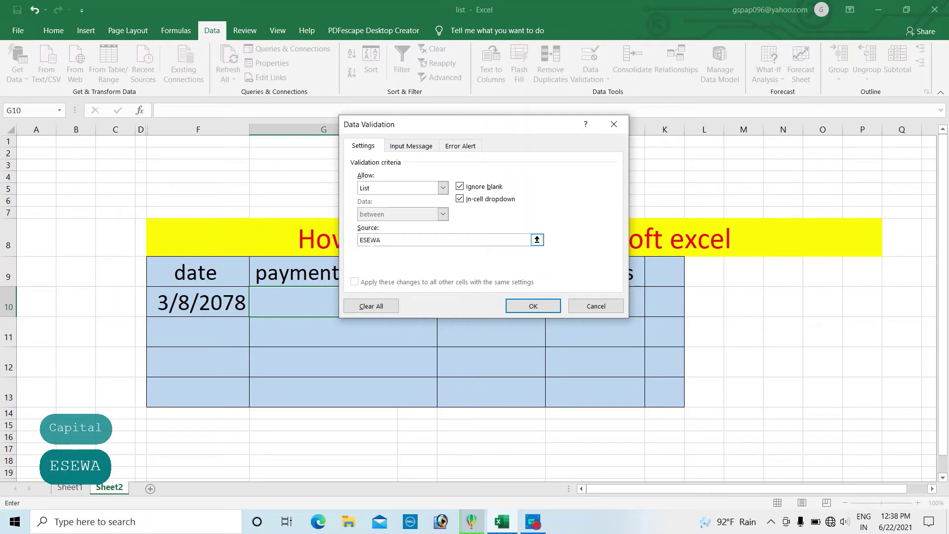
{"action": "type", "text": ","}
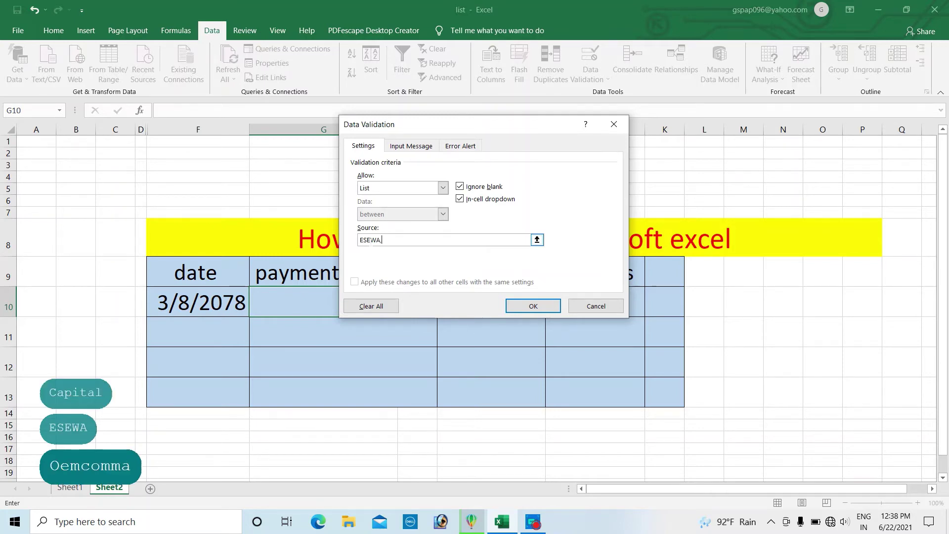
{"action": "type", "text": " KHALTI"}
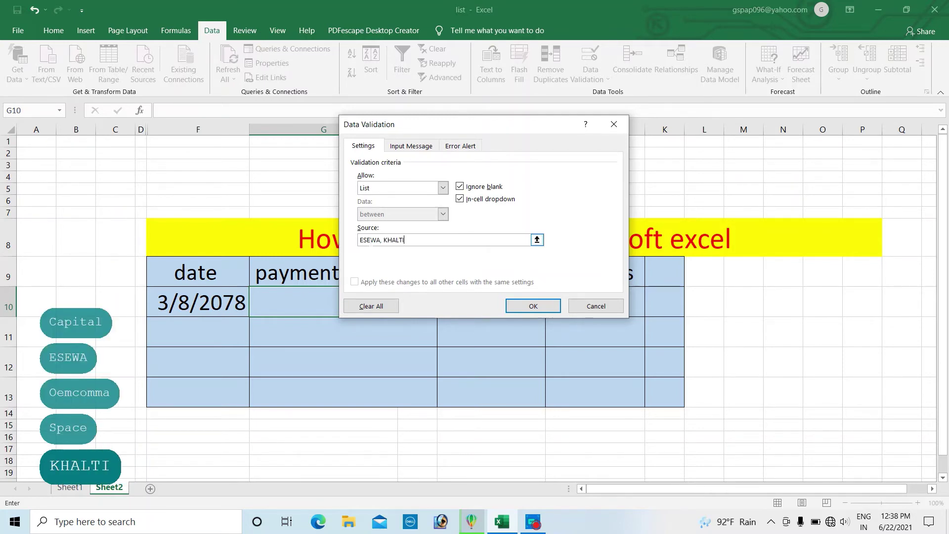
{"action": "type", "text": ", PA"}
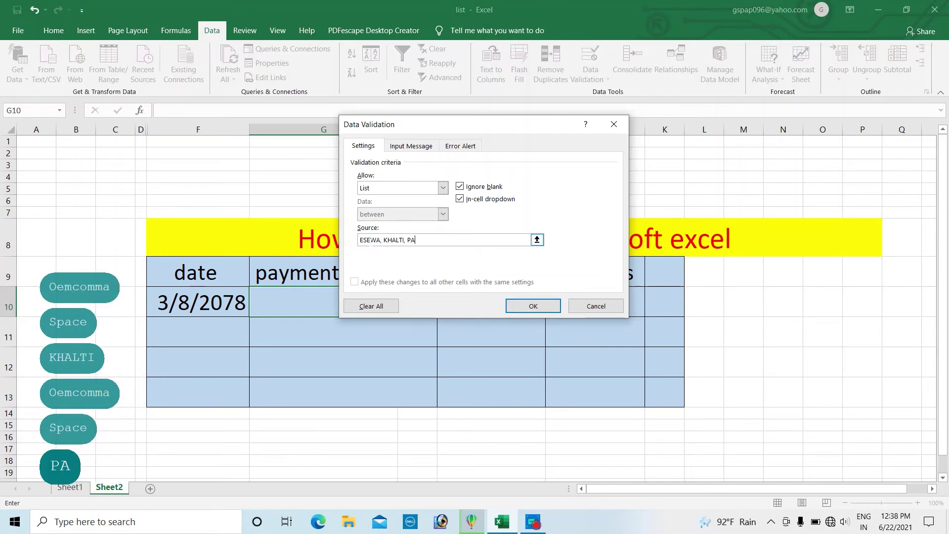
{"action": "type", "text": "YPAL"}
{"action": "type", "text": ","}
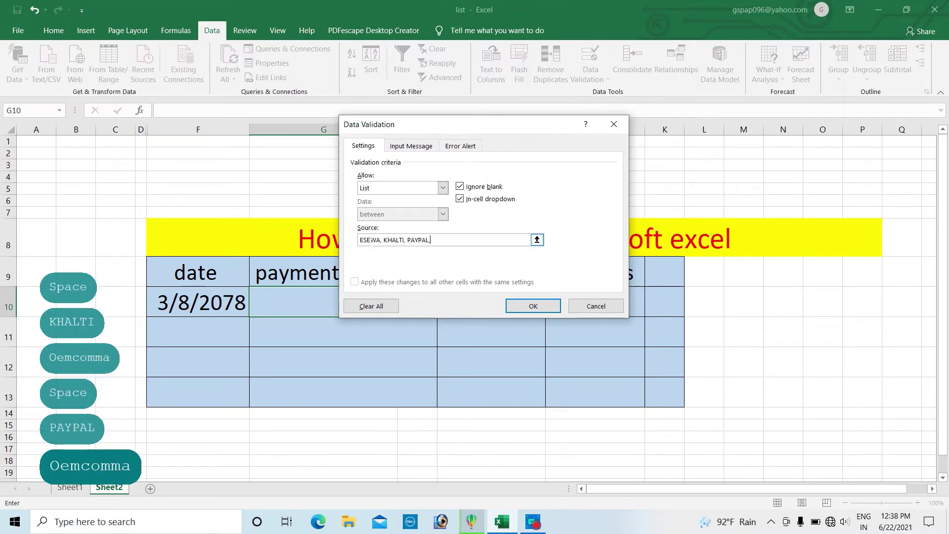
{"action": "type", "text": " GOOGLE PAYH"}
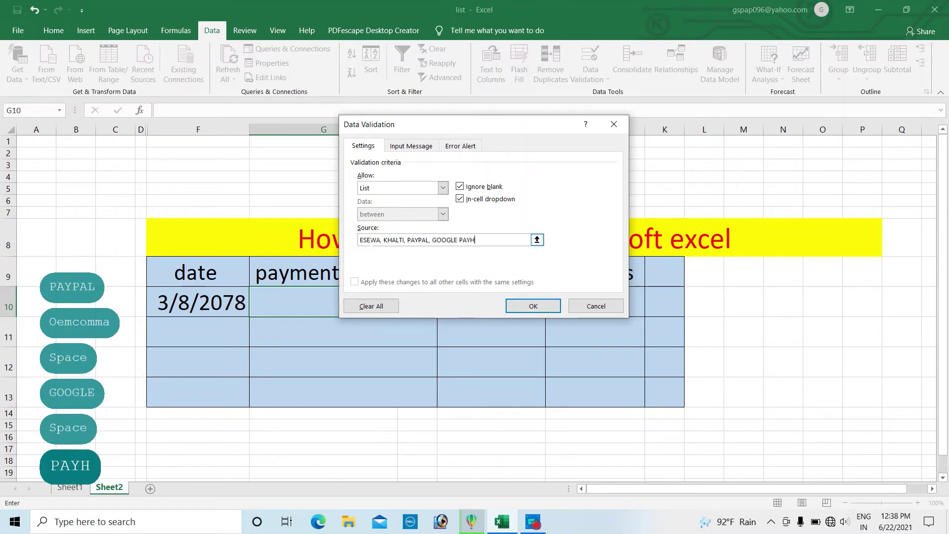
{"action": "key", "text": "BackSpace"}
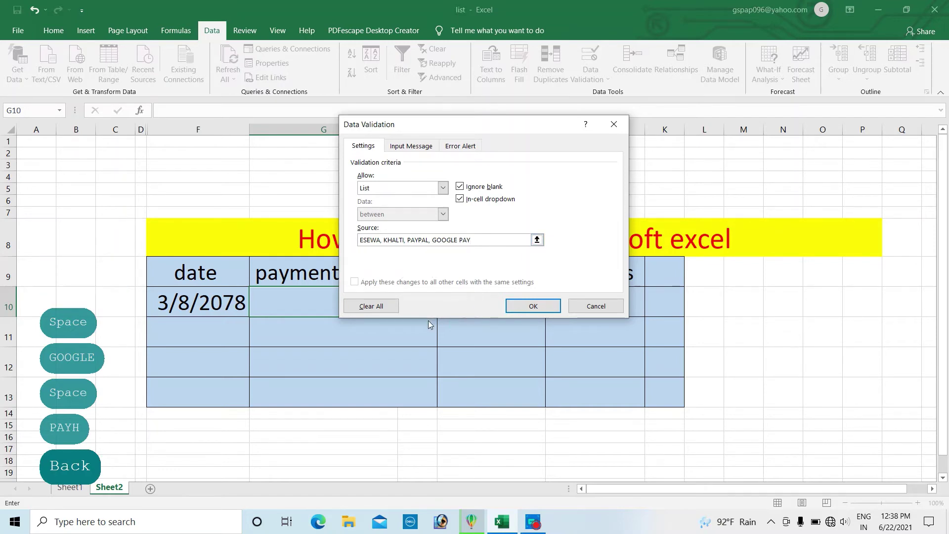
{"action": "left_click", "coordinate": [529, 307]}
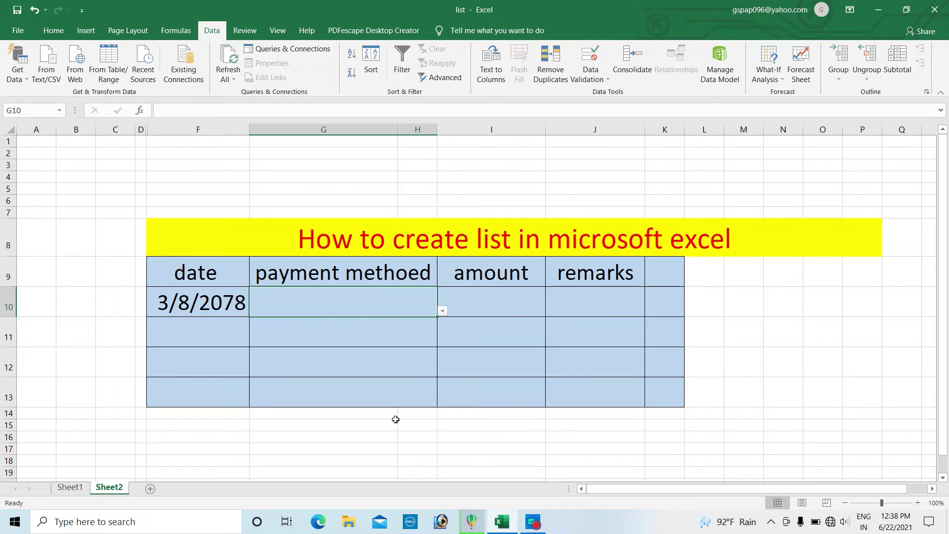
Fill the payment method validation from G10 down through row 13
{"action": "left_click", "coordinate": [360, 366]}
{"action": "left_click", "coordinate": [379, 298]}
{"action": "left_click_drag", "start_coordinate": [437, 318], "coordinate": [435, 395]}
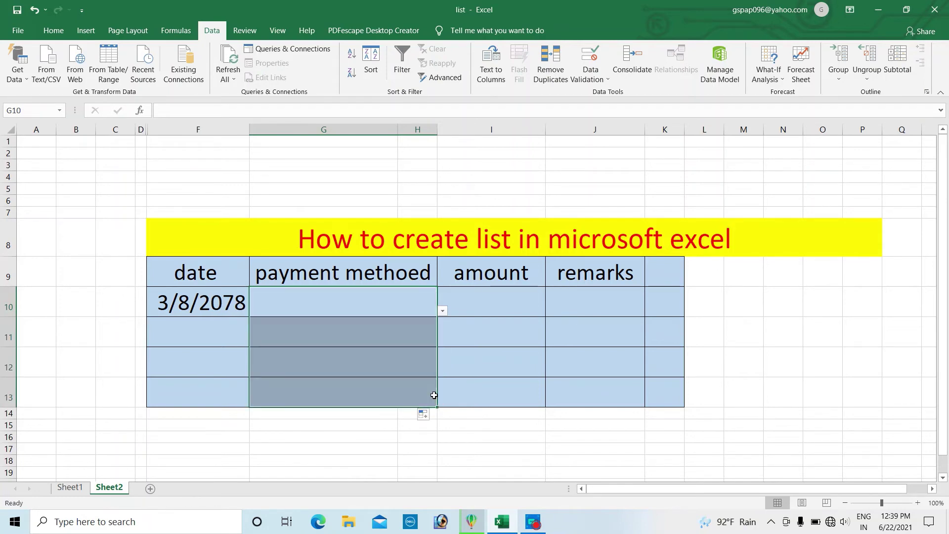
Check the payment method cells in rows 10 to 13 for the dropdown, and choose ESEWA in G10
{"action": "left_click", "coordinate": [455, 369]}
{"action": "left_click", "coordinate": [407, 352]}
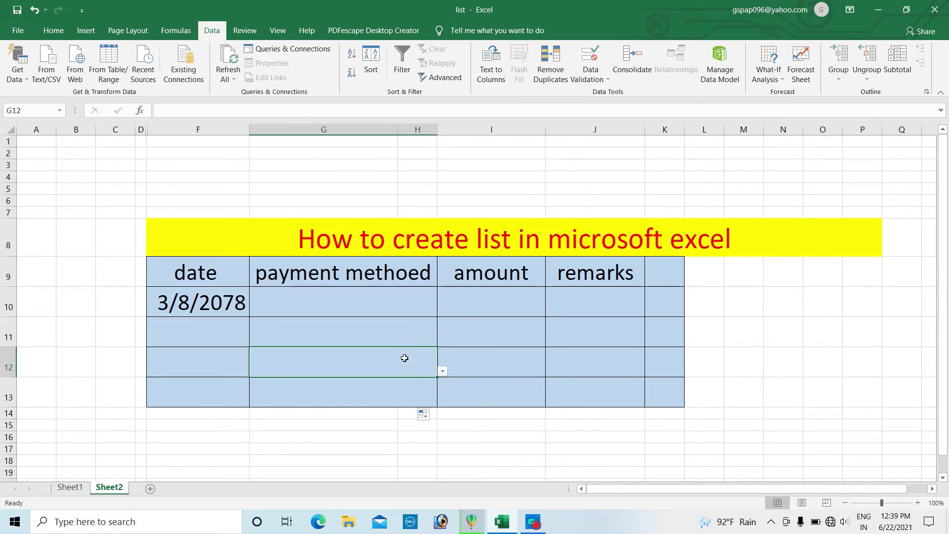
{"action": "left_click", "coordinate": [409, 328]}
{"action": "left_click", "coordinate": [402, 298]}
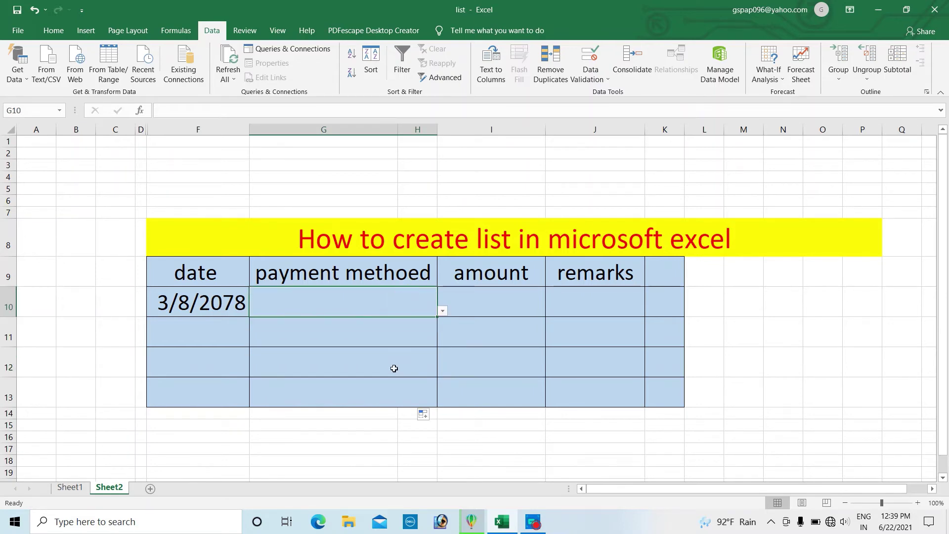
{"action": "left_click", "coordinate": [386, 385]}
{"action": "left_click", "coordinate": [384, 300]}
{"action": "left_click", "coordinate": [443, 312]}
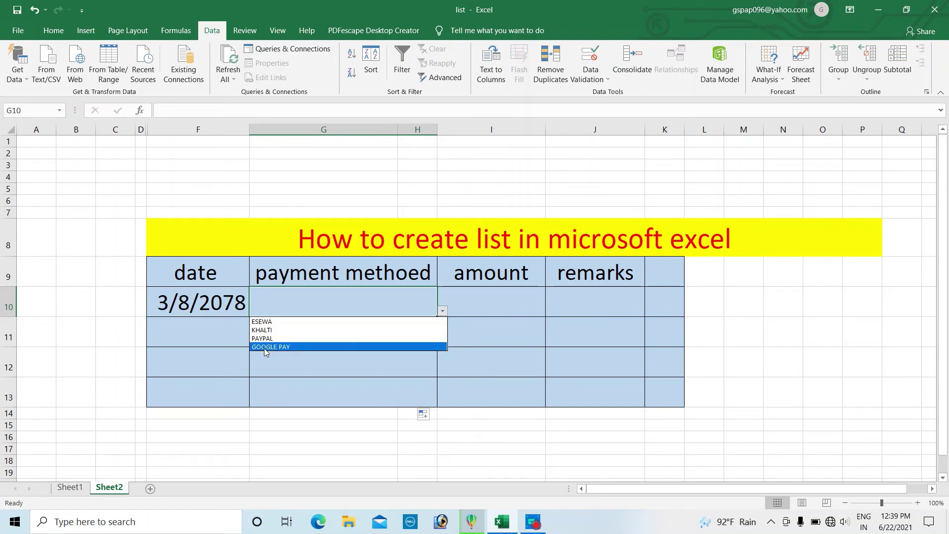
{"action": "left_click", "coordinate": [262, 322]}
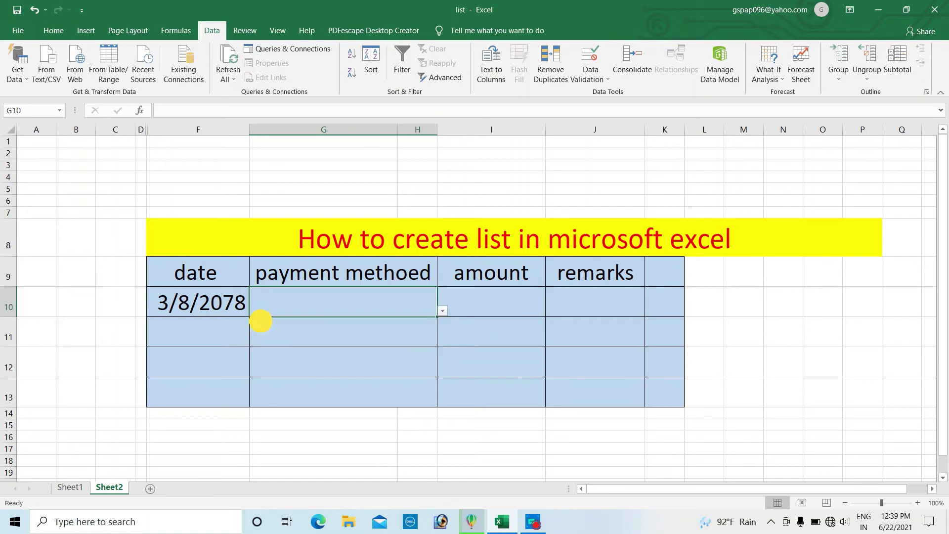
Enter the amount 1200 and the remark TFR for the ESEWA payment in row 10
{"action": "left_click", "coordinate": [497, 307]}
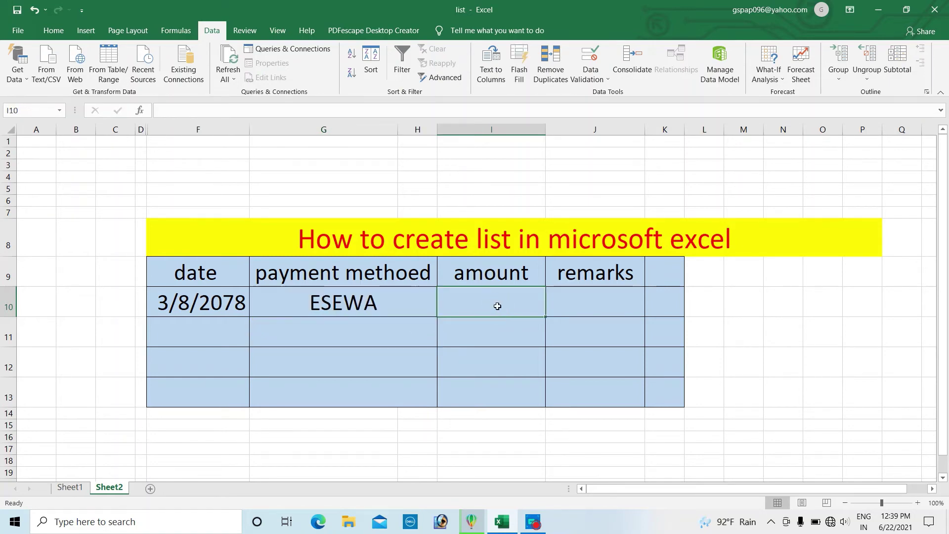
{"action": "type", "text": "1200"}
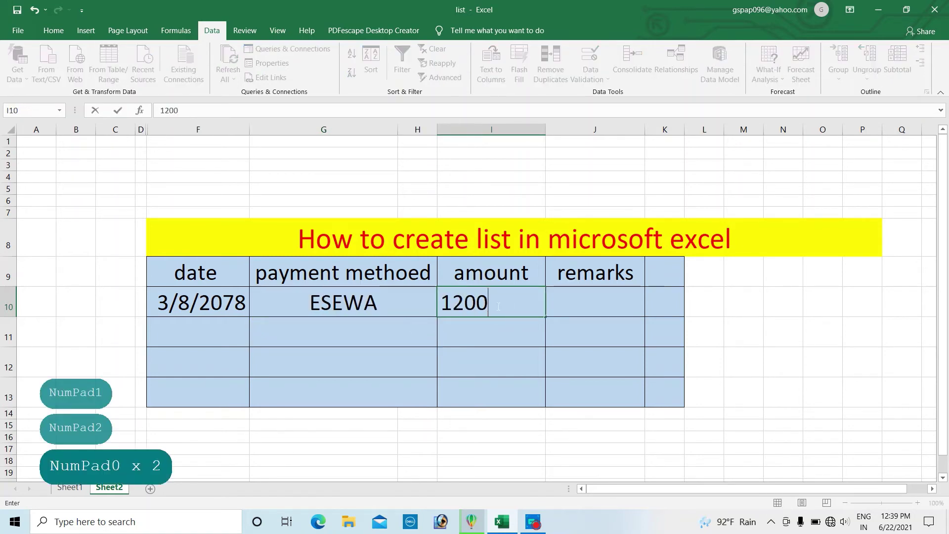
{"action": "left_click", "coordinate": [593, 302]}
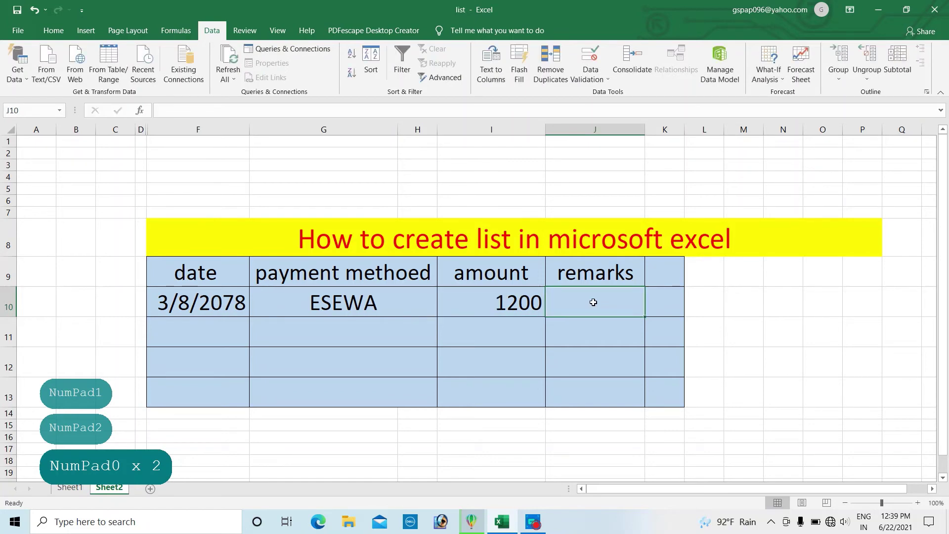
{"action": "type", "text": "TFR"}
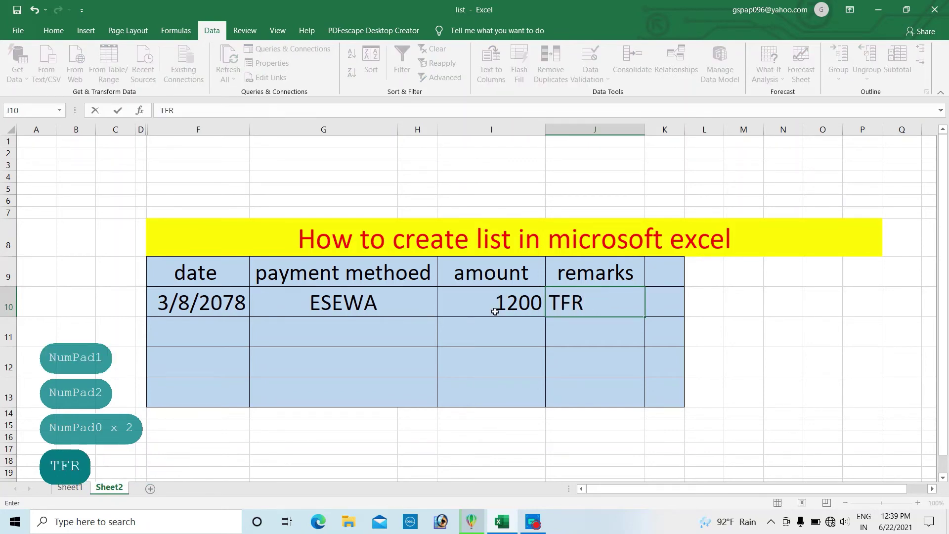
Enter the date 1/8/2078 in F11 and choose GOOGLE PAY as the payment method for row 11
{"action": "left_click", "coordinate": [188, 333]}
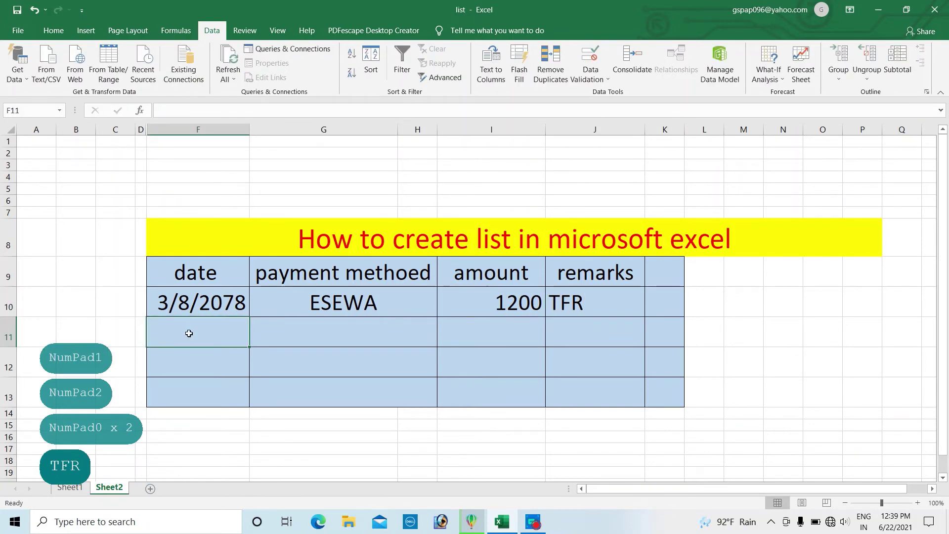
{"action": "type", "text": "1/"}
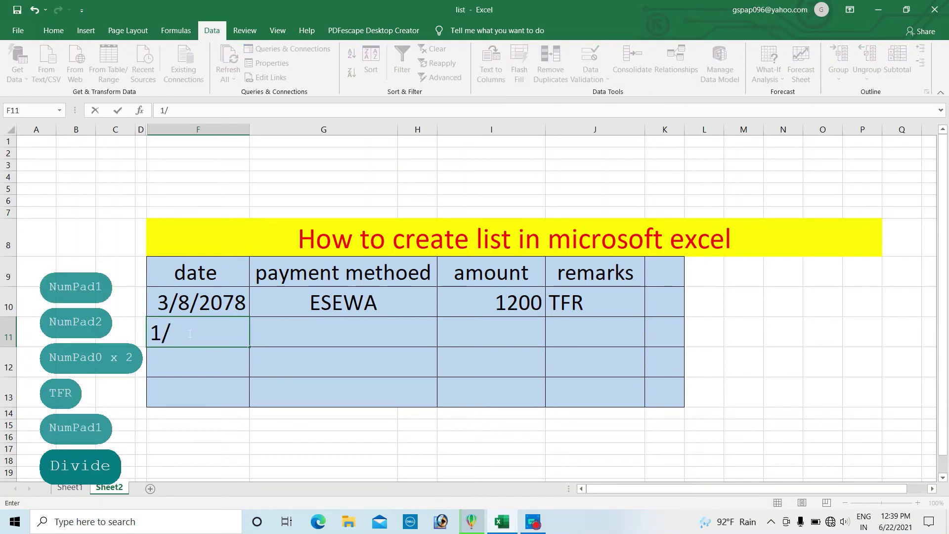
{"action": "type", "text": "8/12"}
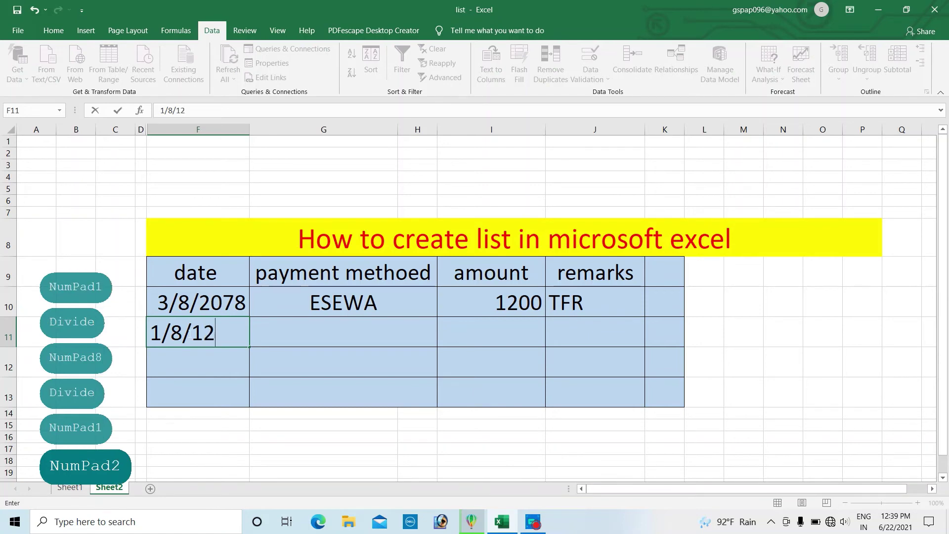
{"action": "key", "text": "BackSpace"}
{"action": "key", "text": "BackSpace"}
{"action": "type", "text": "20"}
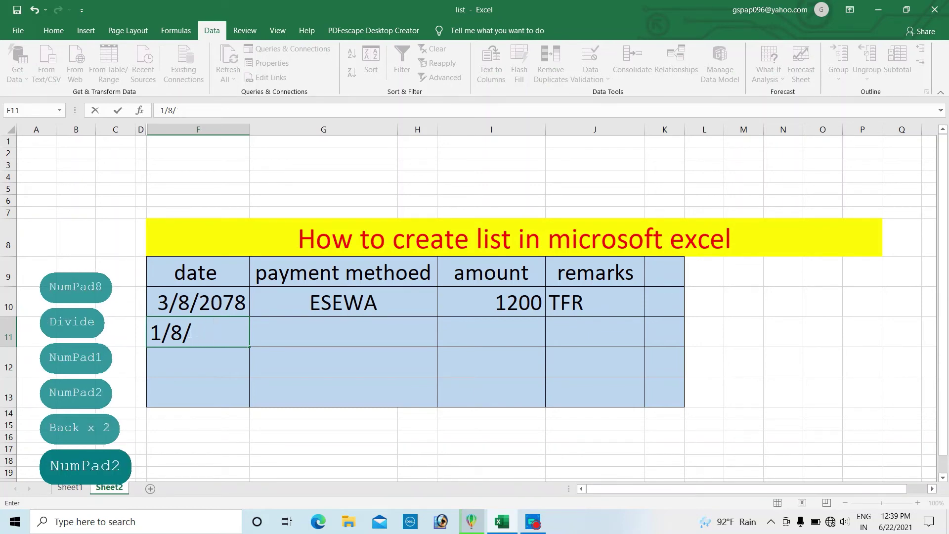
{"action": "type", "text": "78"}
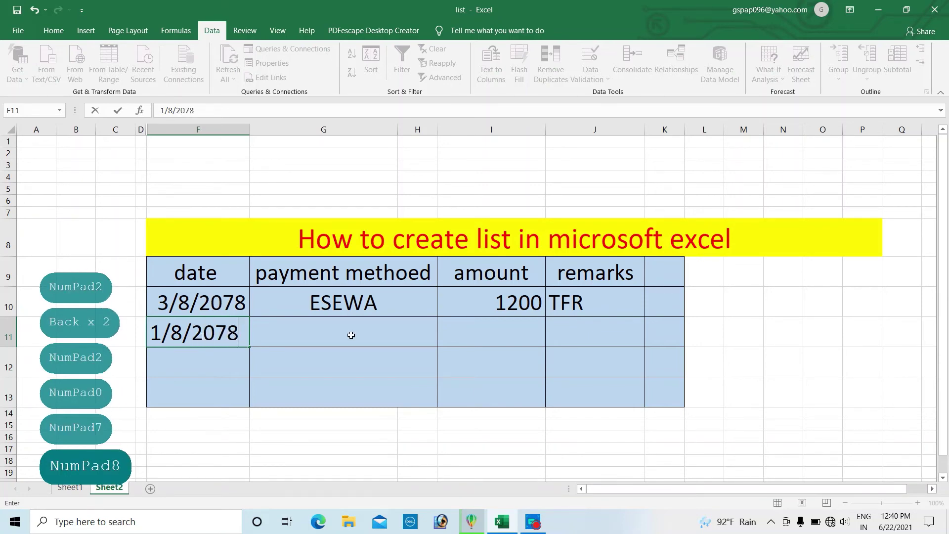
{"action": "left_click", "coordinate": [319, 319]}
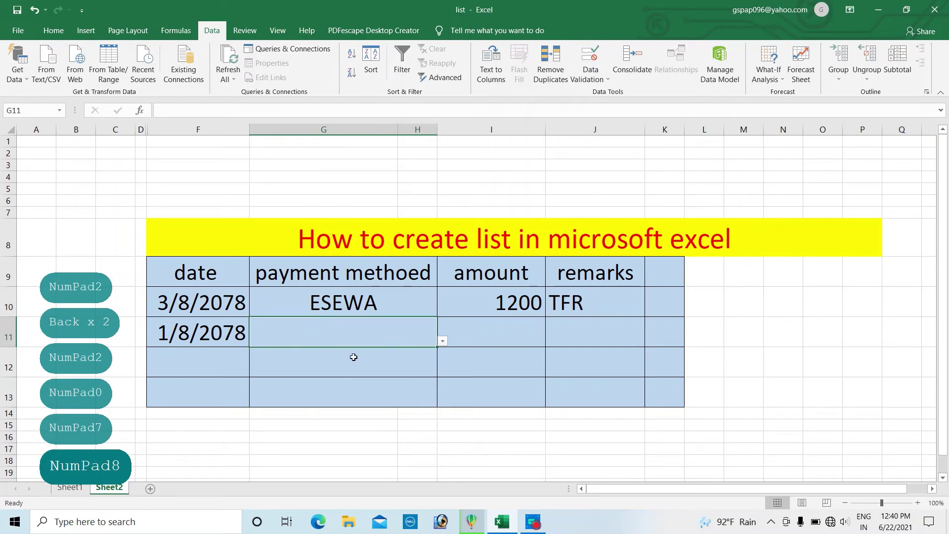
{"action": "left_click", "coordinate": [443, 341]}
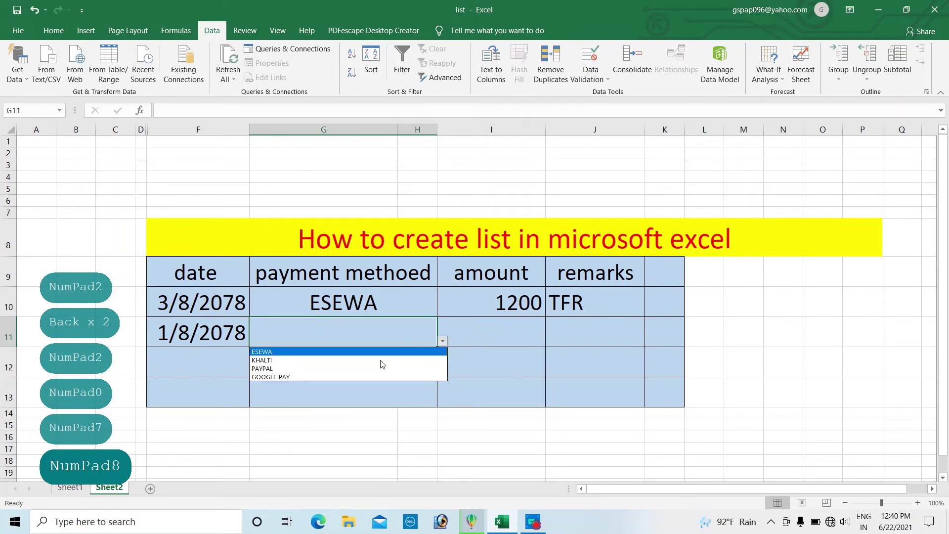
{"action": "left_click", "coordinate": [310, 377]}
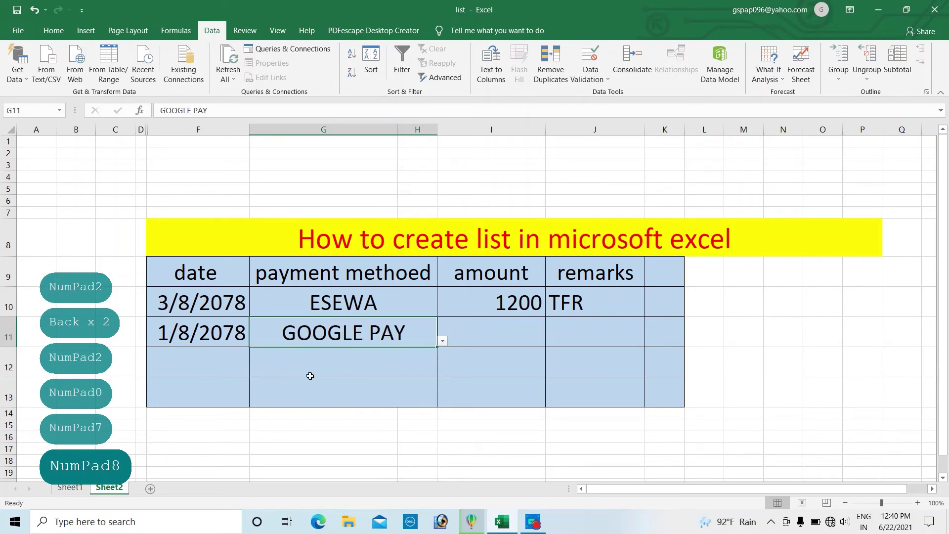
Enter the amount 120 and the remark TFR for the GOOGLE PAY payment in row 11
{"action": "left_click", "coordinate": [502, 337]}
{"action": "type", "text": "12"}
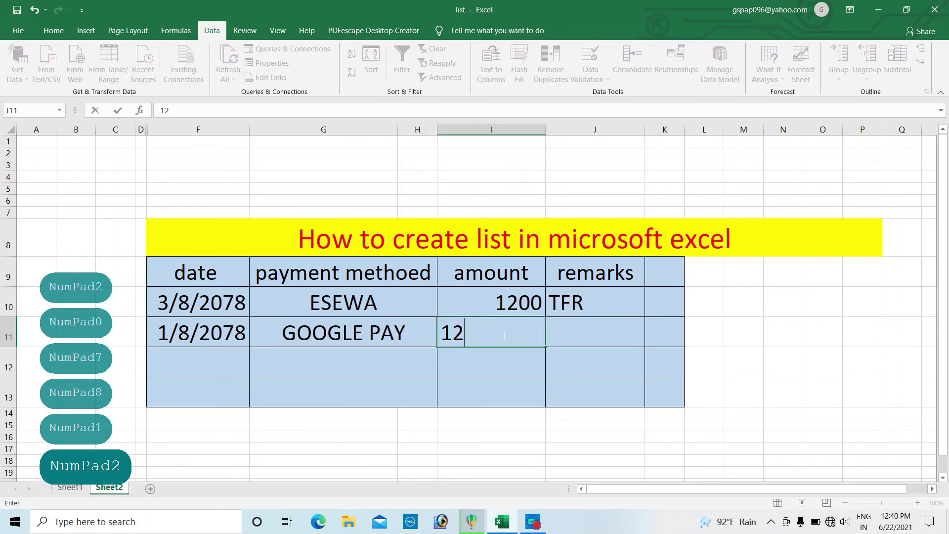
{"action": "type", "text": "0"}
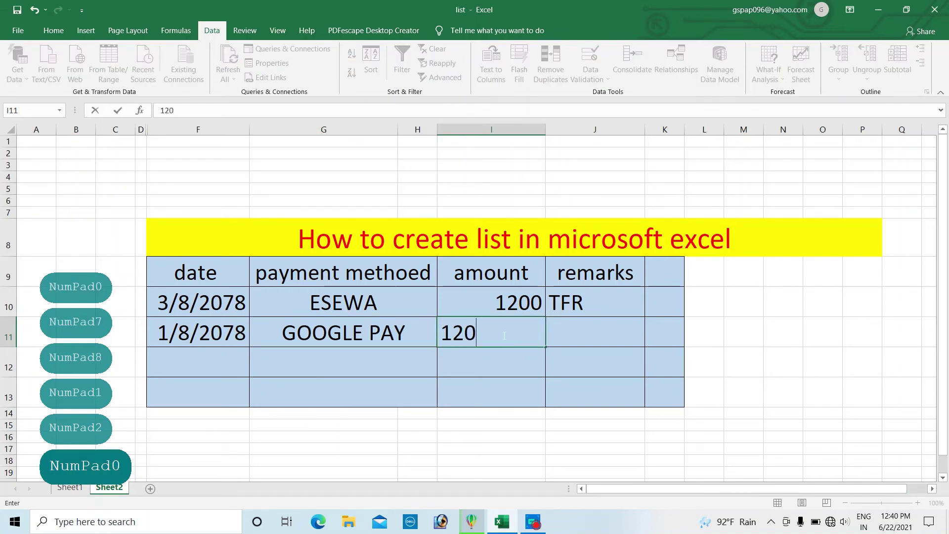
{"action": "left_click", "coordinate": [569, 333]}
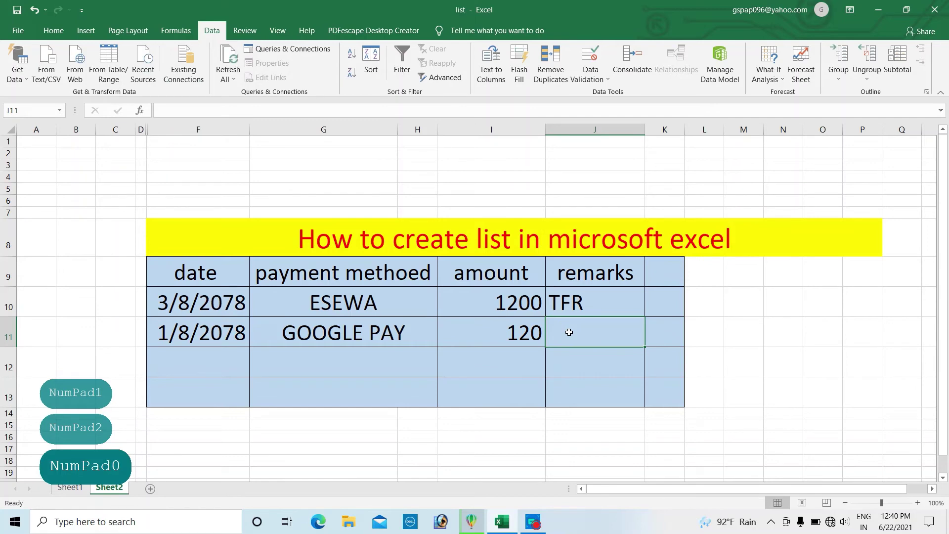
{"action": "type", "text": "T"}
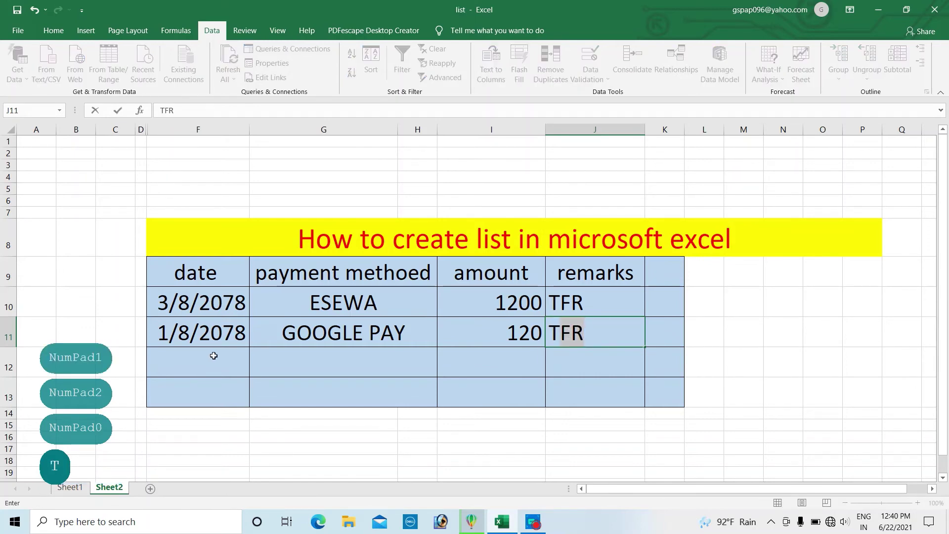
Enter the date 5/8/2078 in F12 and choose KHALTI as the payment method for row 12
{"action": "left_click", "coordinate": [193, 361]}
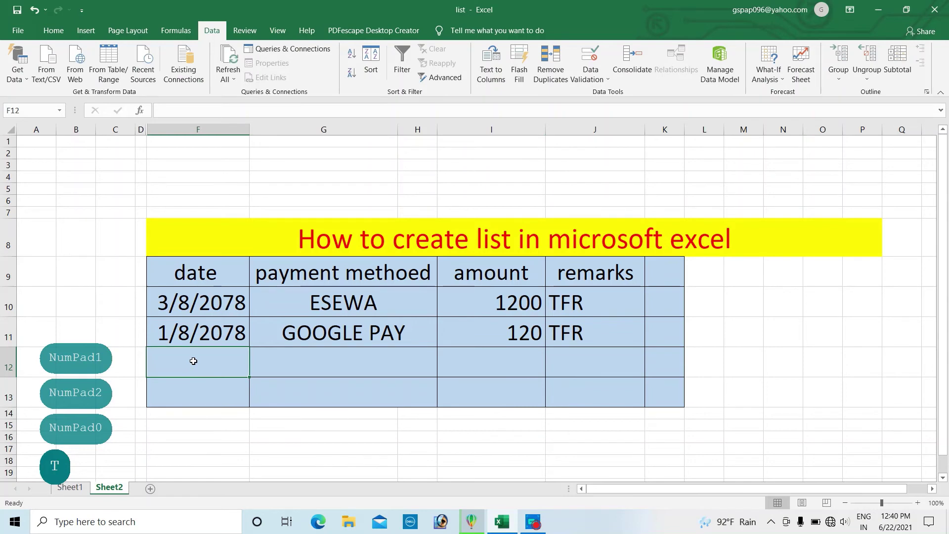
{"action": "type", "text": "5/"}
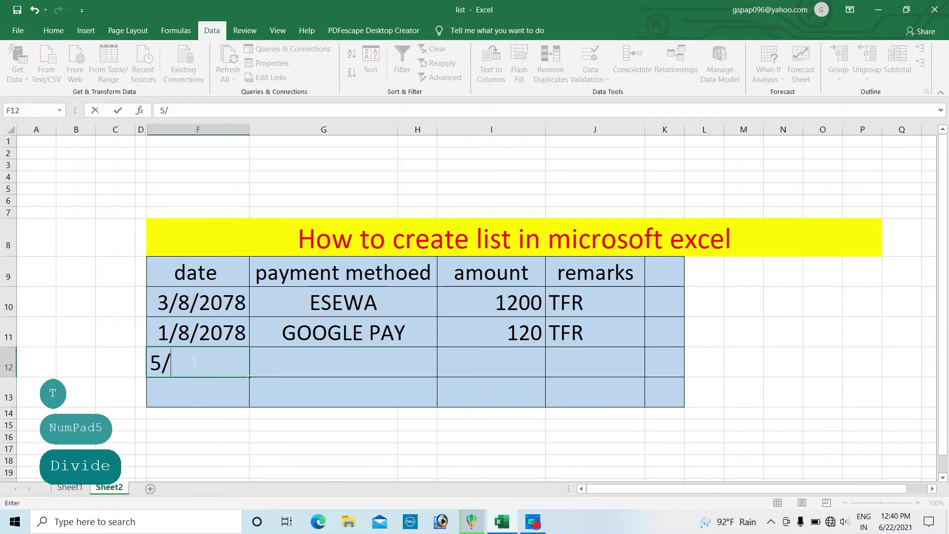
{"action": "type", "text": "8/2078"}
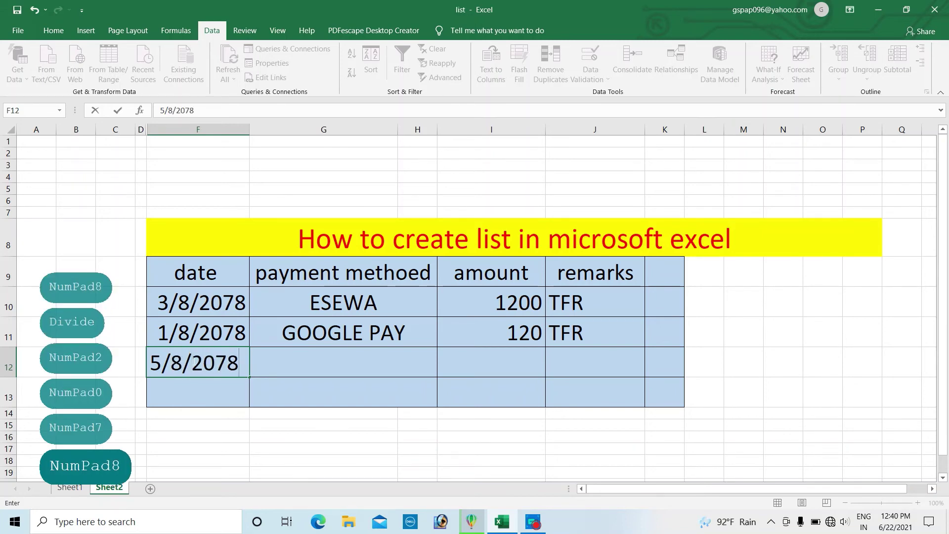
{"action": "key", "text": "Return"}
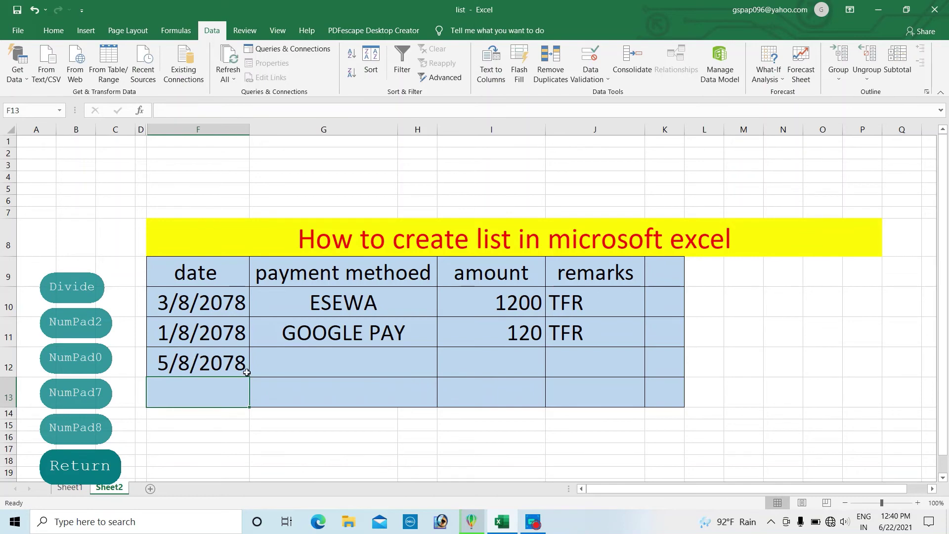
{"action": "left_click", "coordinate": [299, 366]}
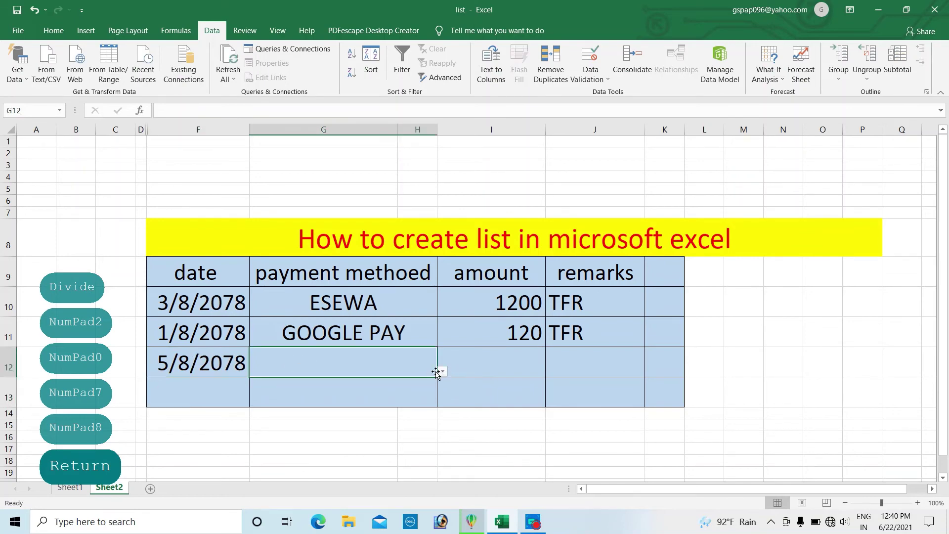
{"action": "left_click", "coordinate": [443, 371]}
{"action": "left_click", "coordinate": [336, 390]}
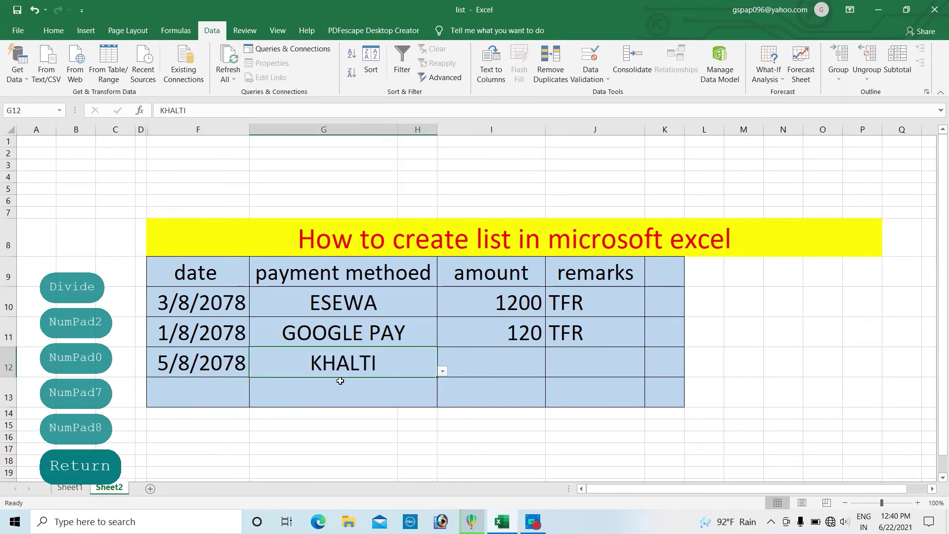
Enter the amount 1000 and the remark TFR for the KHALTI payment in row 12
{"action": "left_click", "coordinate": [509, 354]}
{"action": "type", "text": "1000"}
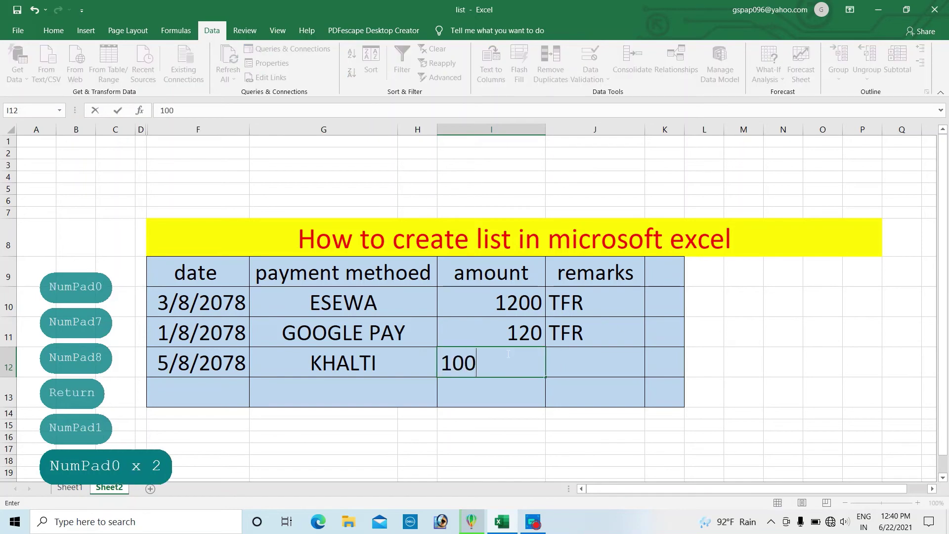
{"action": "left_click", "coordinate": [592, 368]}
{"action": "type", "text": "TFR"}
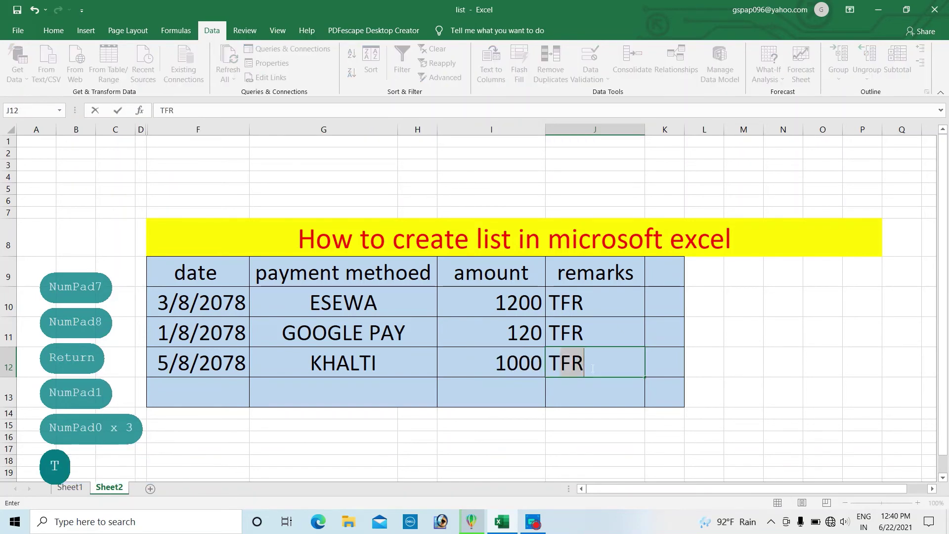
{"action": "key", "text": "Return"}
Enter the date 6/8/2078 in F13 and choose PAYPAL as the payment method for row 13
{"action": "left_click", "coordinate": [213, 394]}
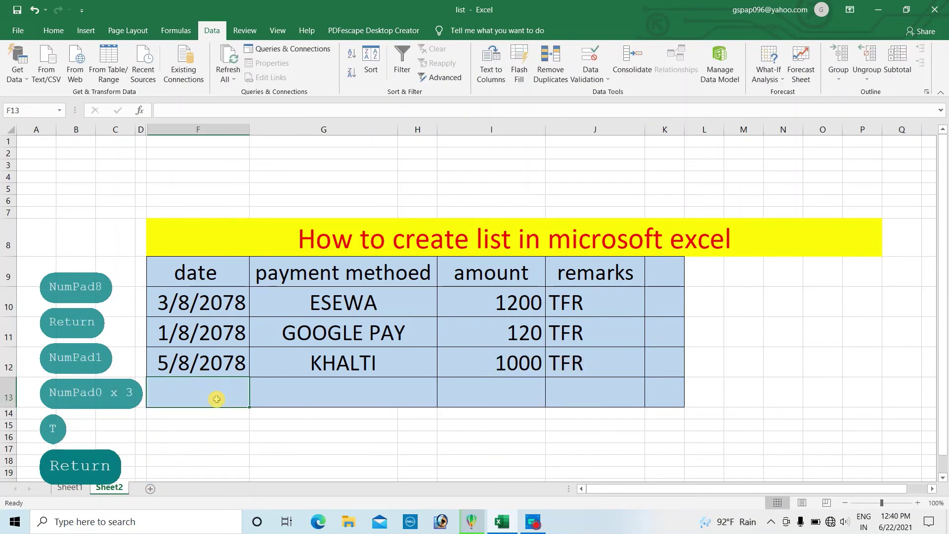
{"action": "type", "text": "6/"}
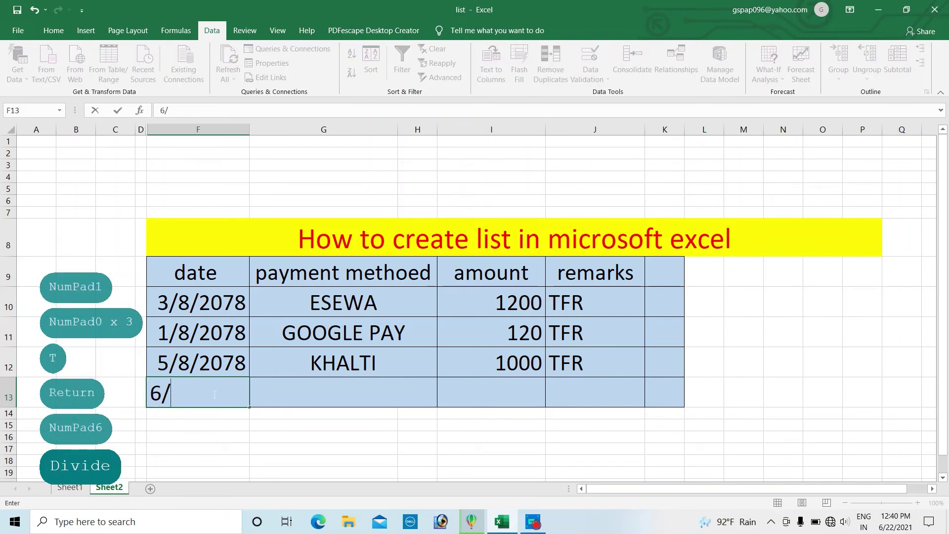
{"action": "type", "text": "8/2078"}
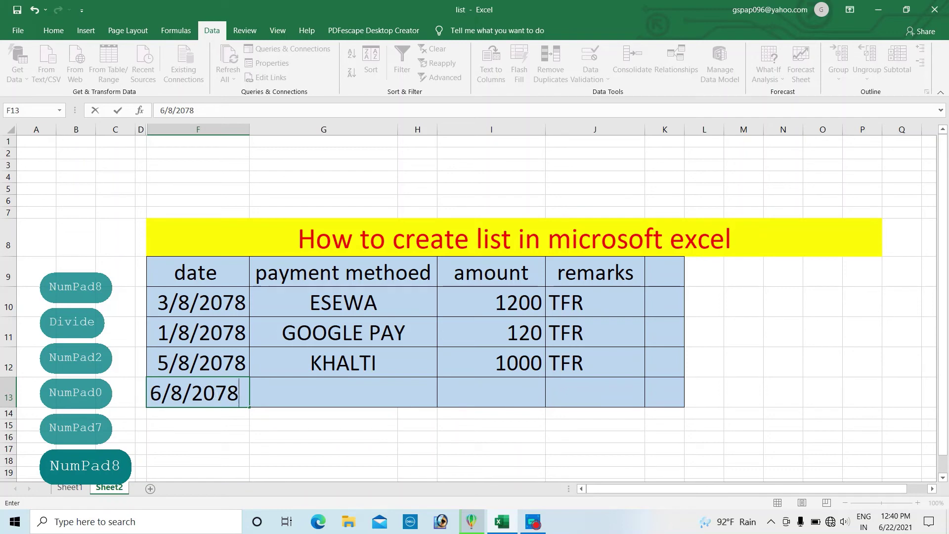
{"action": "key", "text": "Tab"}
{"action": "left_click", "coordinate": [442, 401]}
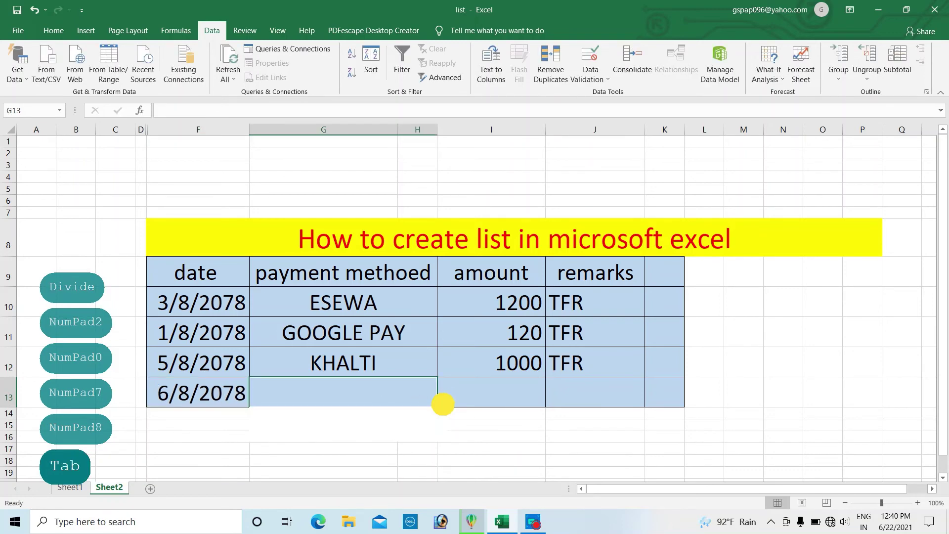
{"action": "left_click", "coordinate": [274, 429]}
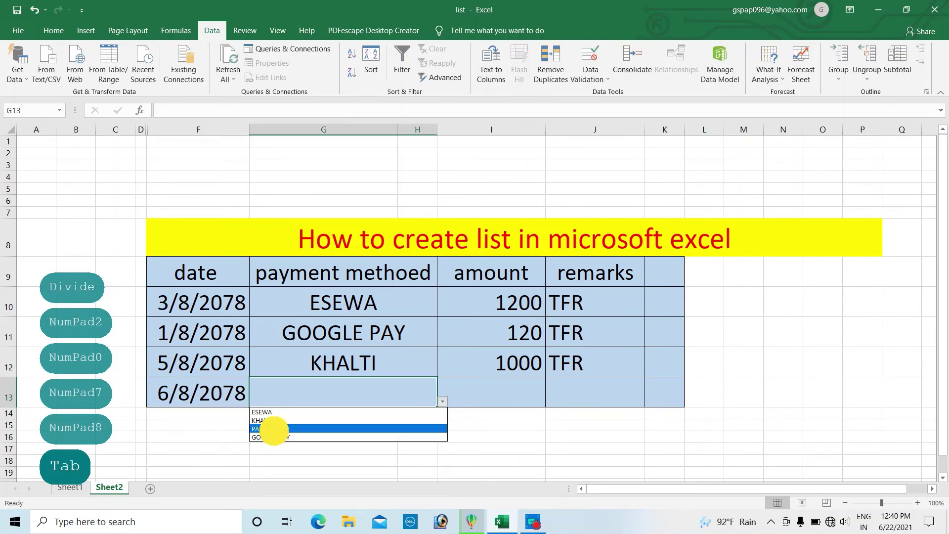
Enter the amount 500 and the remark GT for the PAYPAL payment in row 13
{"action": "left_click", "coordinate": [496, 389]}
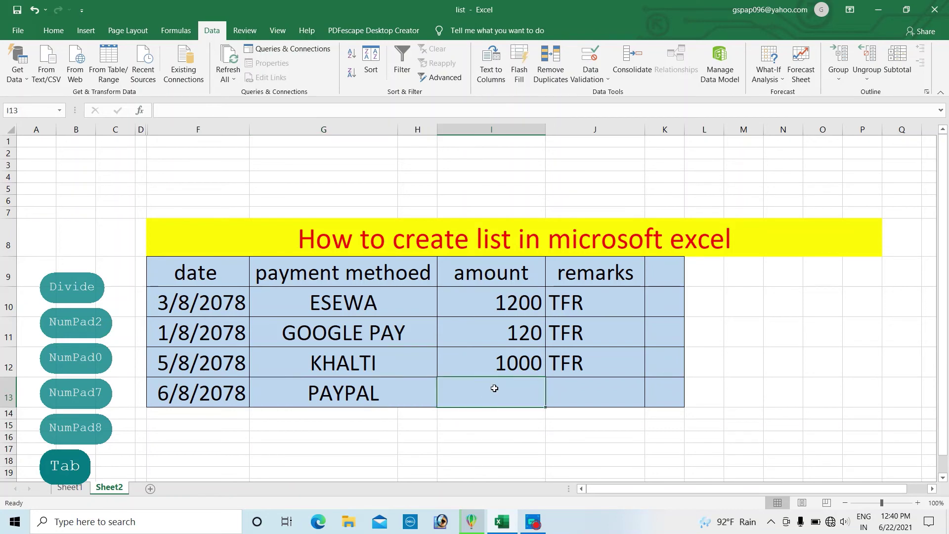
{"action": "type", "text": "500"}
{"action": "left_click", "coordinate": [588, 384]}
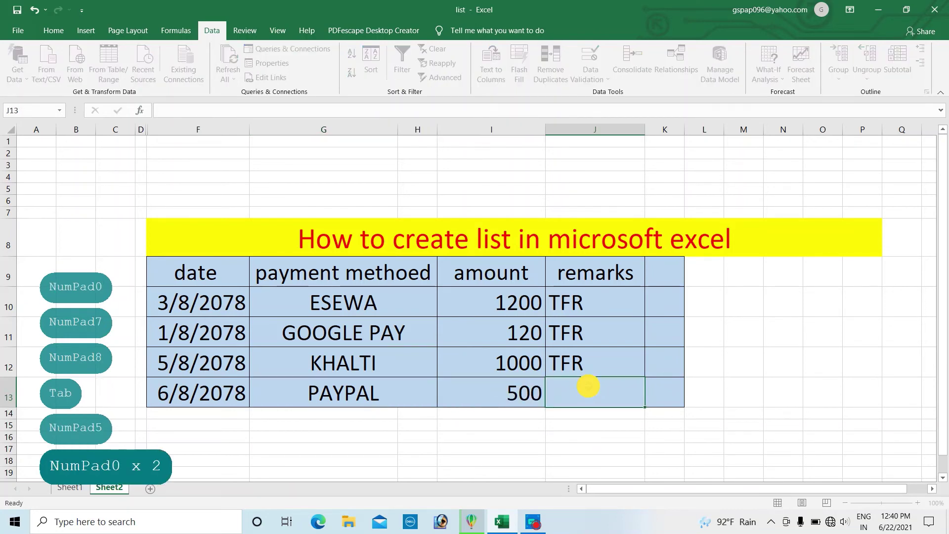
{"action": "type", "text": "GT"}
{"action": "left_click", "coordinate": [757, 411]}
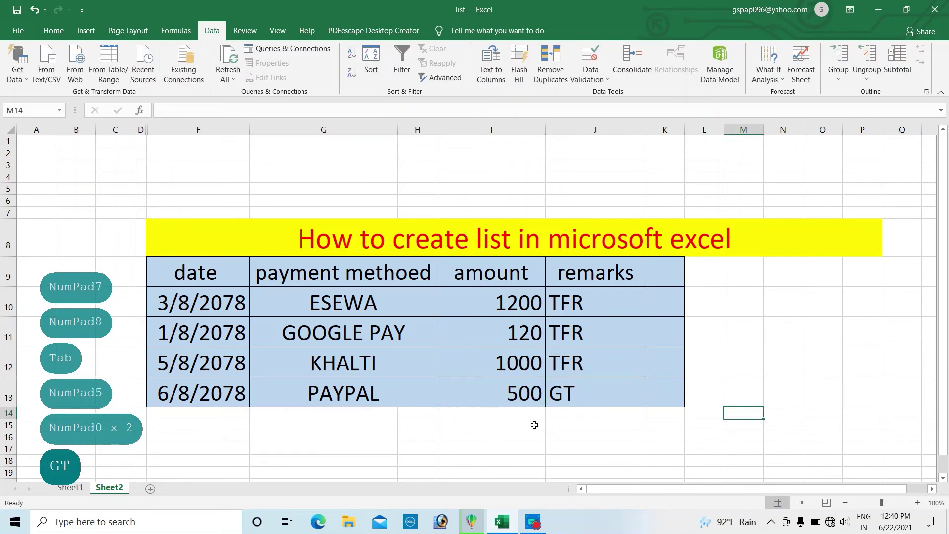
Total the amount column in I14 with the formula =SUM(I10:I13)
{"action": "left_click", "coordinate": [494, 415]}
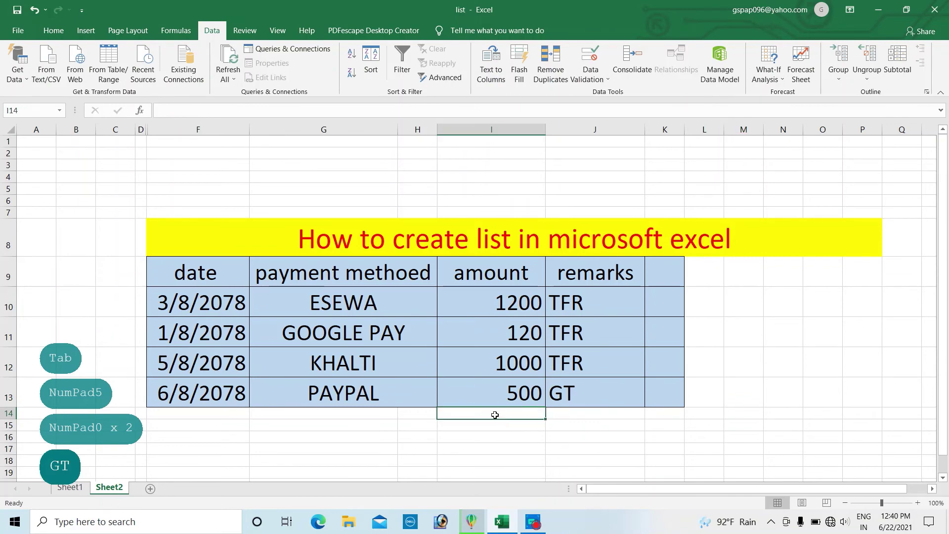
{"action": "scroll", "coordinate": [495, 415], "scroll_direction": "down", "scroll_amount": 1}
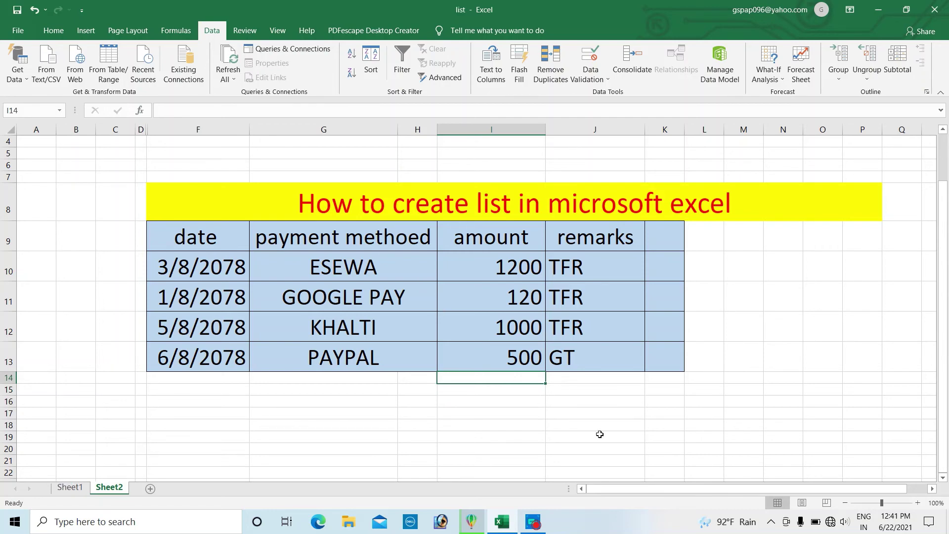
{"action": "type", "text": "=SUM"}
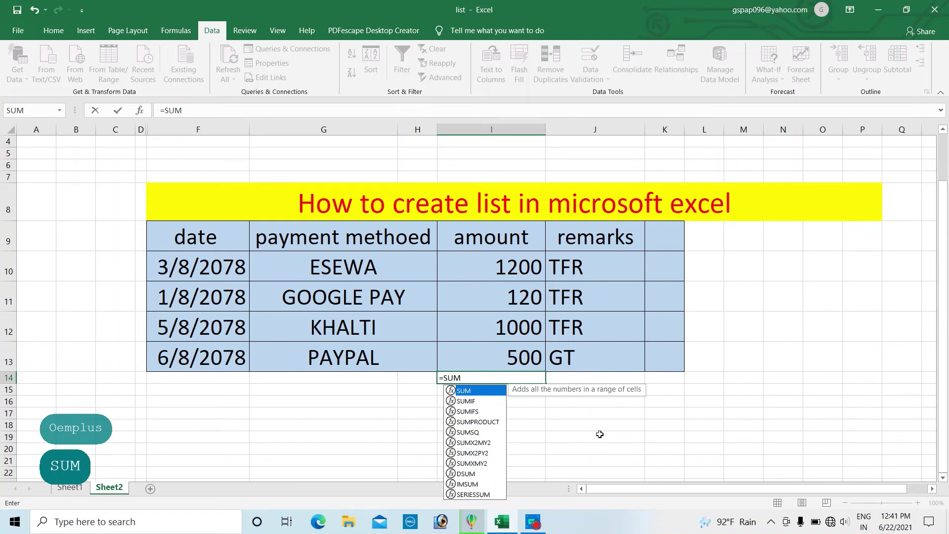
{"action": "type", "text": "("}
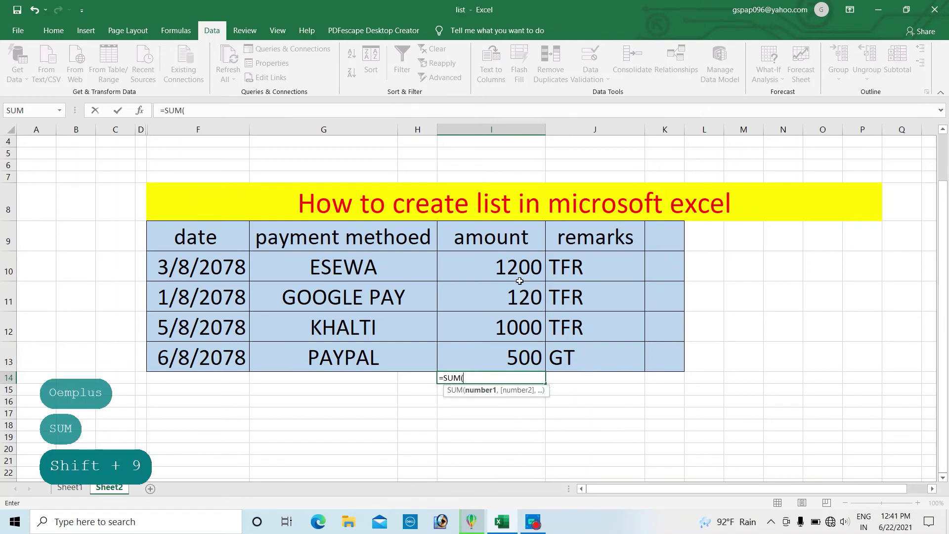
{"action": "key", "text": "ctrl"}
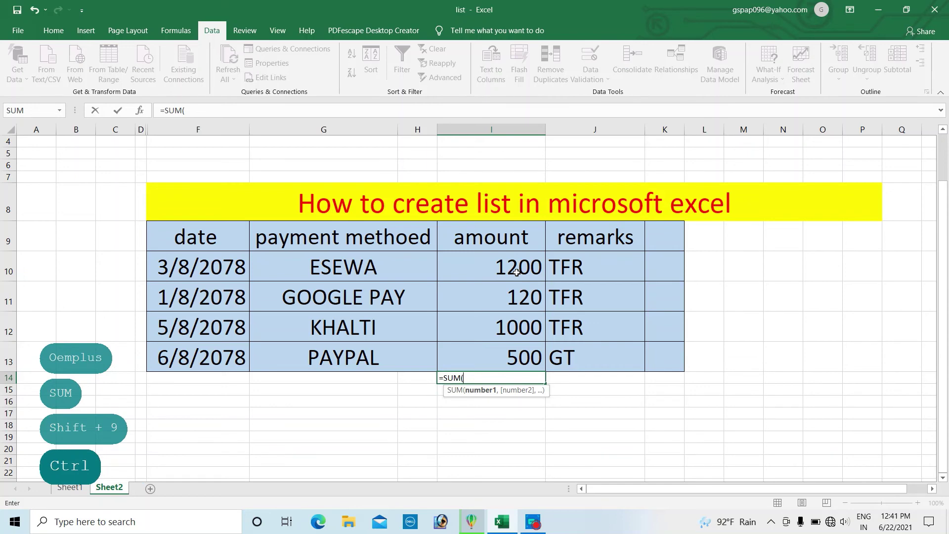
{"action": "left_click", "coordinate": [517, 272]}
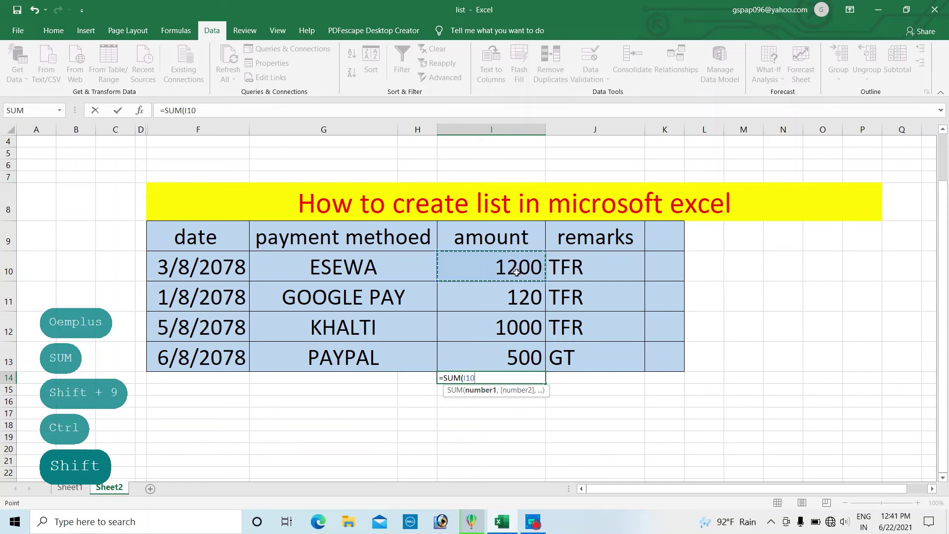
{"action": "type", "text": ":"}
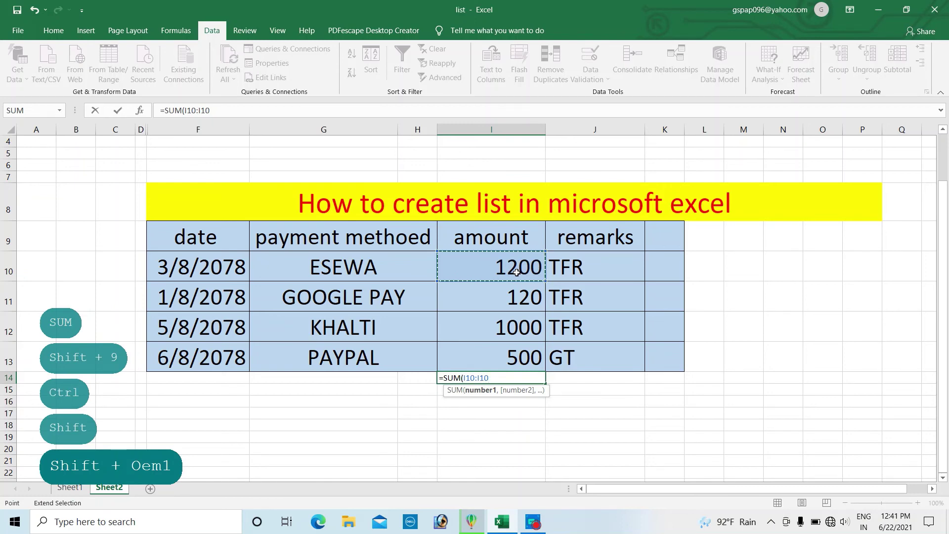
{"action": "key", "text": "BackSpace"}
{"action": "key", "text": "BackSpace"}
{"action": "key", "text": "BackSpace"}
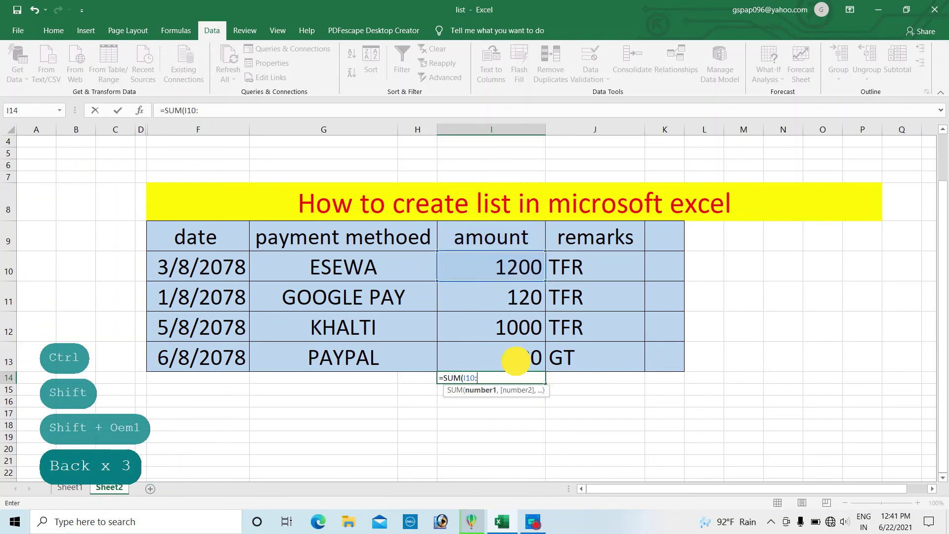
{"action": "left_click", "coordinate": [516, 361]}
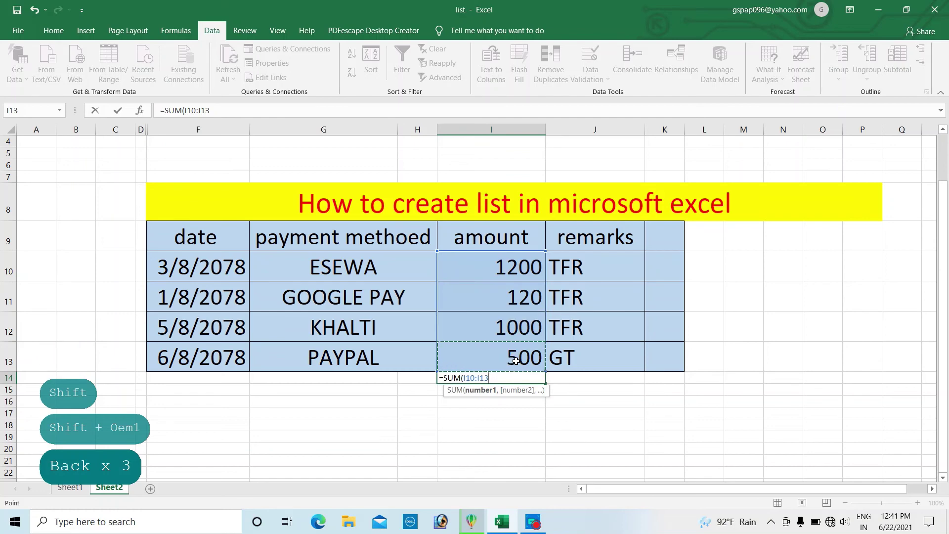
{"action": "key", "text": "ctrl"}
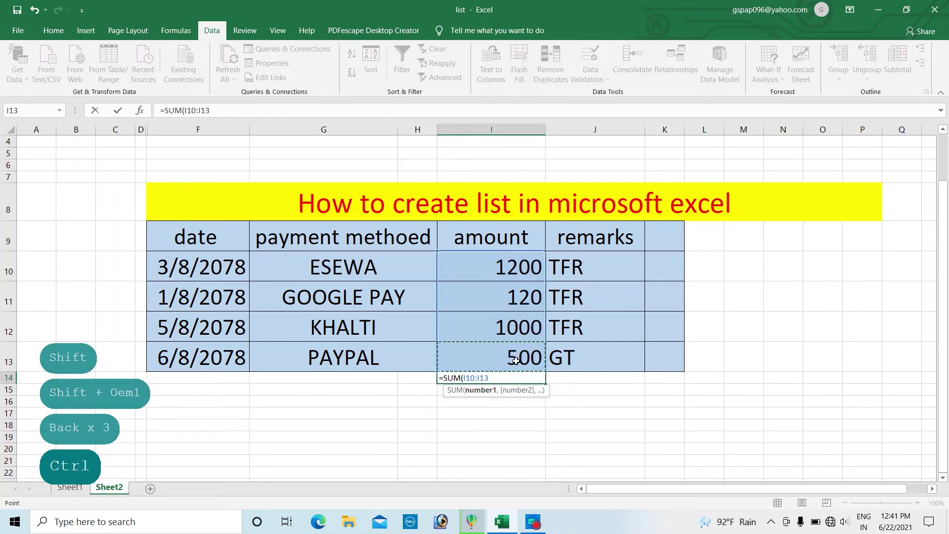
{"action": "type", "text": ")"}
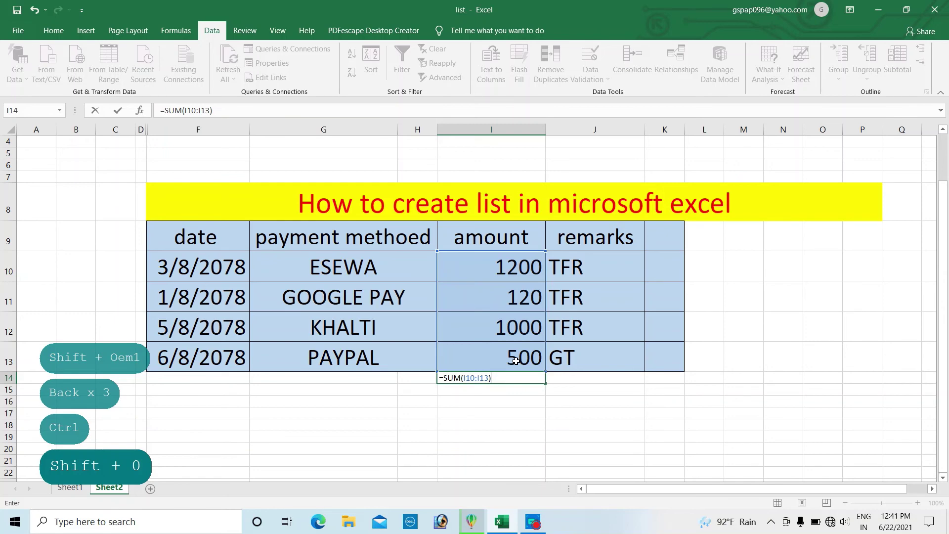
{"action": "key", "text": "Return"}
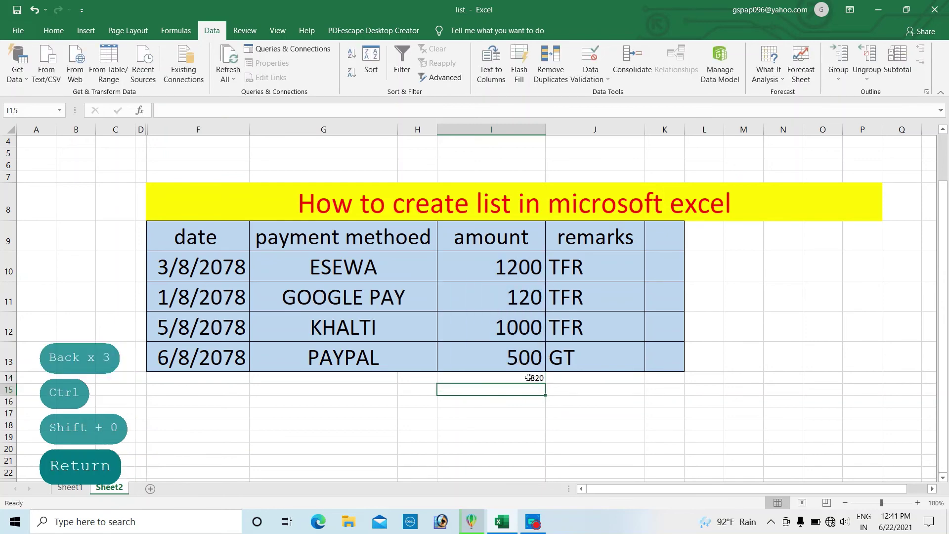
Set the font size of the total in I14 to 28
{"action": "left_click", "coordinate": [529, 378]}
{"action": "left_click", "coordinate": [54, 30]}
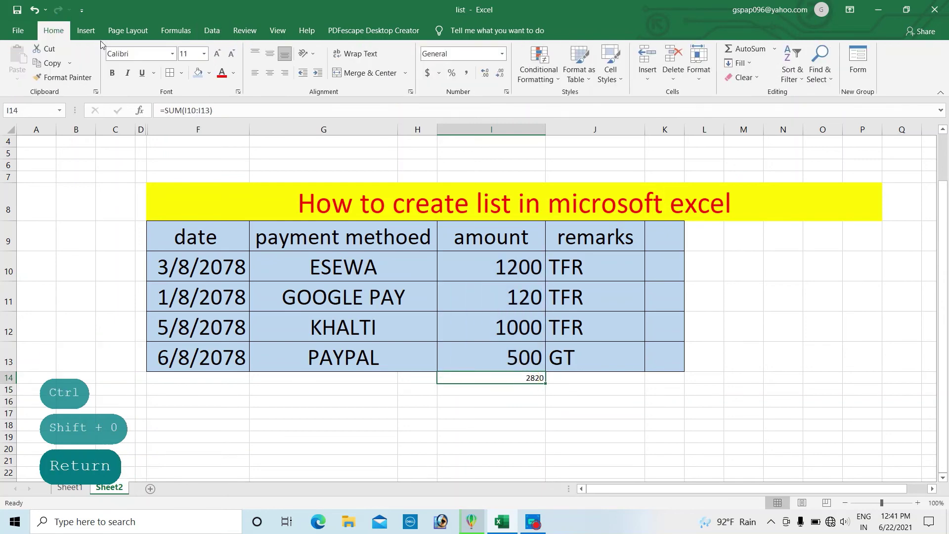
{"action": "left_click", "coordinate": [173, 53]}
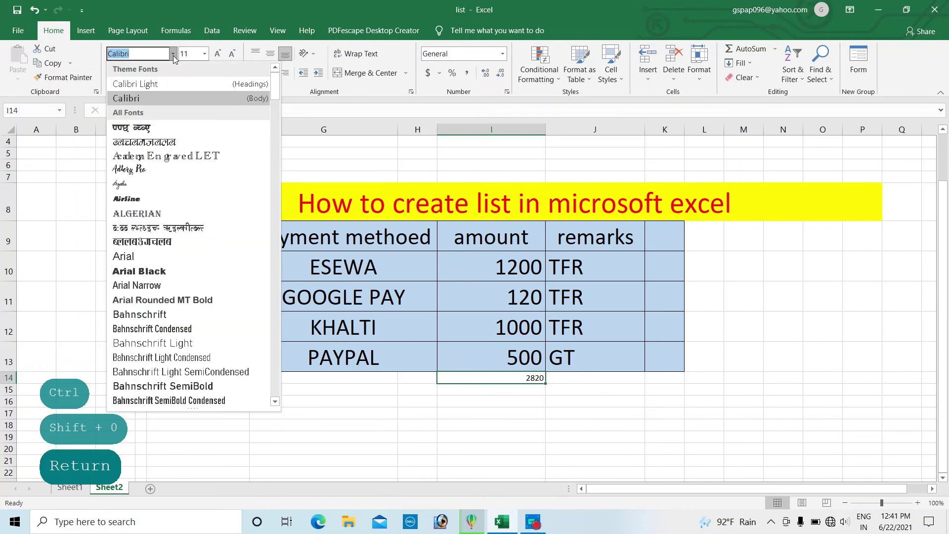
{"action": "left_click", "coordinate": [173, 54]}
{"action": "left_click", "coordinate": [205, 53]}
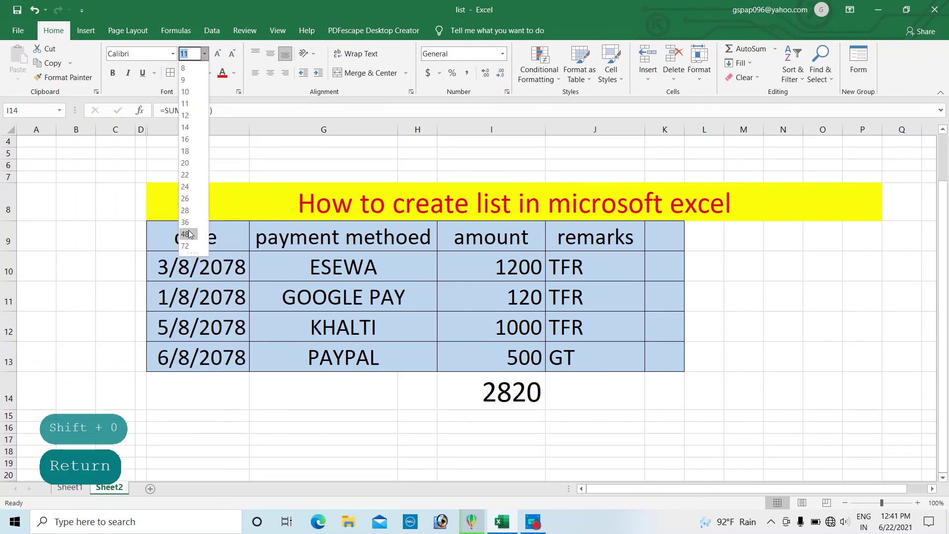
{"action": "left_click", "coordinate": [190, 211]}
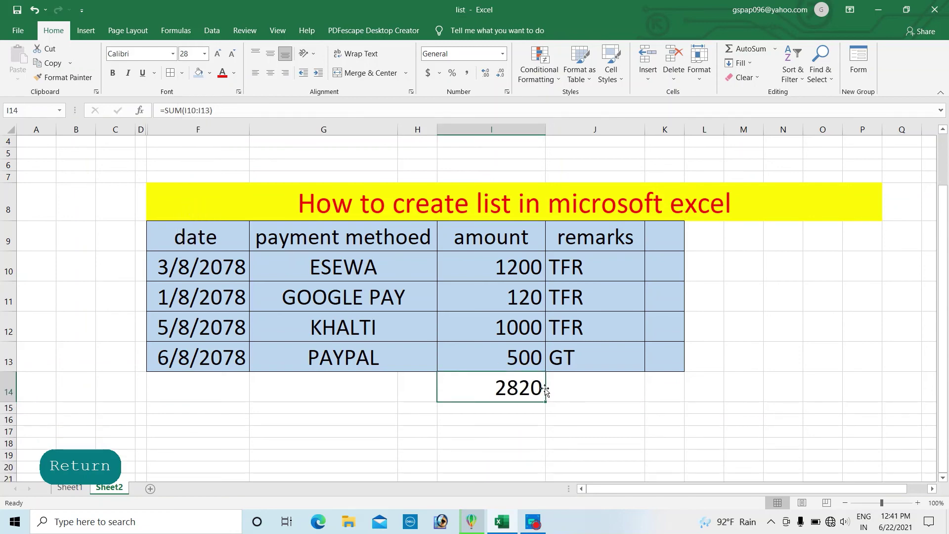
Fill the total row from F14 to K14 with the standard orange colour
{"action": "left_click_drag", "start_coordinate": [187, 380], "coordinate": [646, 392]}
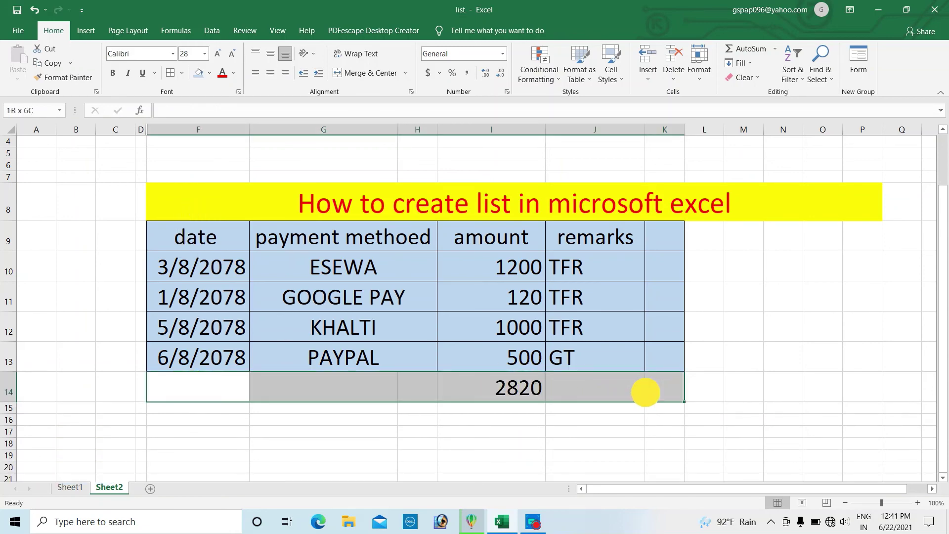
{"action": "left_click", "coordinate": [210, 73]}
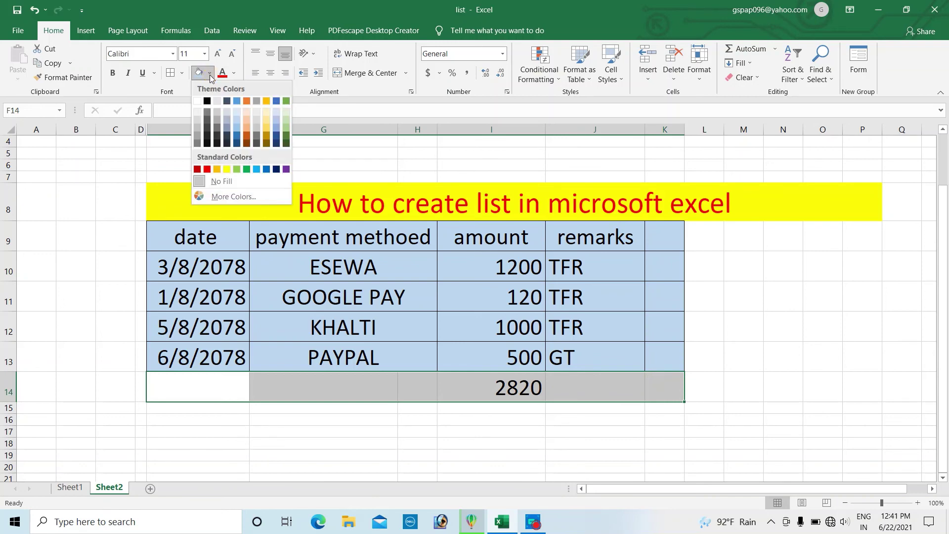
{"action": "left_click", "coordinate": [217, 169]}
{"action": "left_click", "coordinate": [384, 435]}
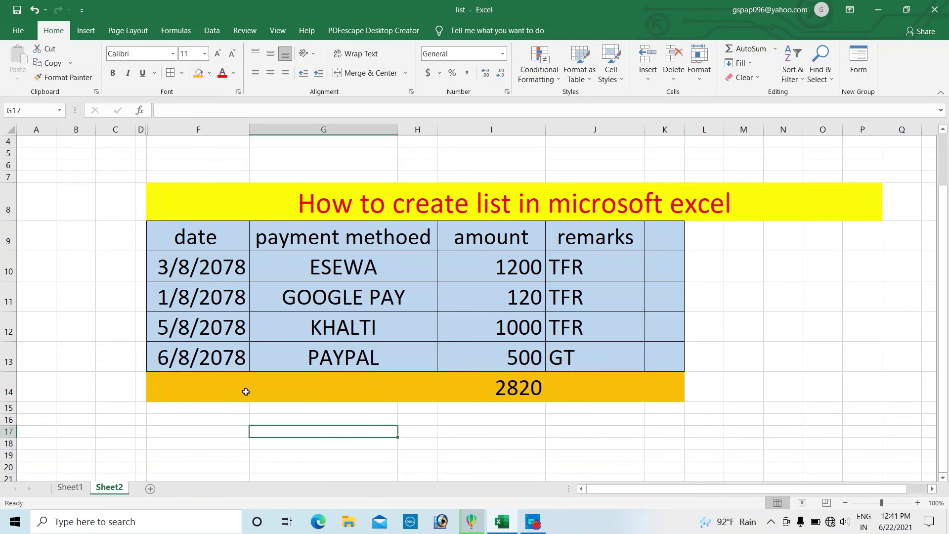
Enter the label TOTAL in F14 and set its font size to 30
{"action": "left_click", "coordinate": [231, 388]}
{"action": "type", "text": "TOTAL"}
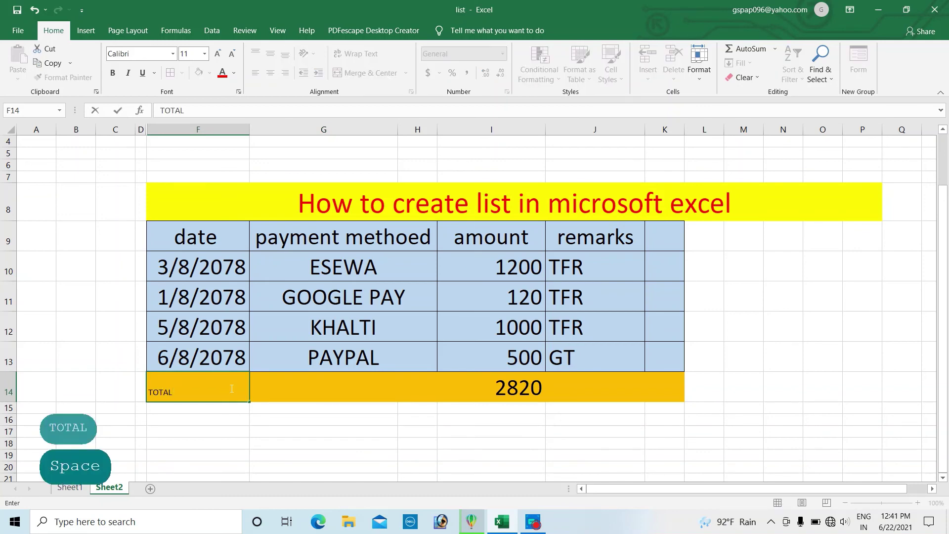
{"action": "key", "text": "ctrl+a"}
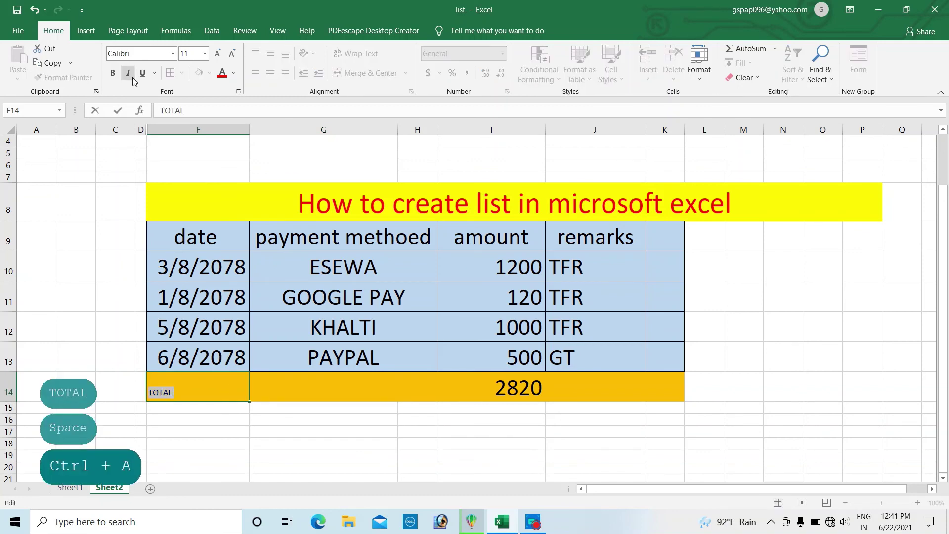
{"action": "left_click", "coordinate": [190, 53]}
{"action": "type", "text": "30"}
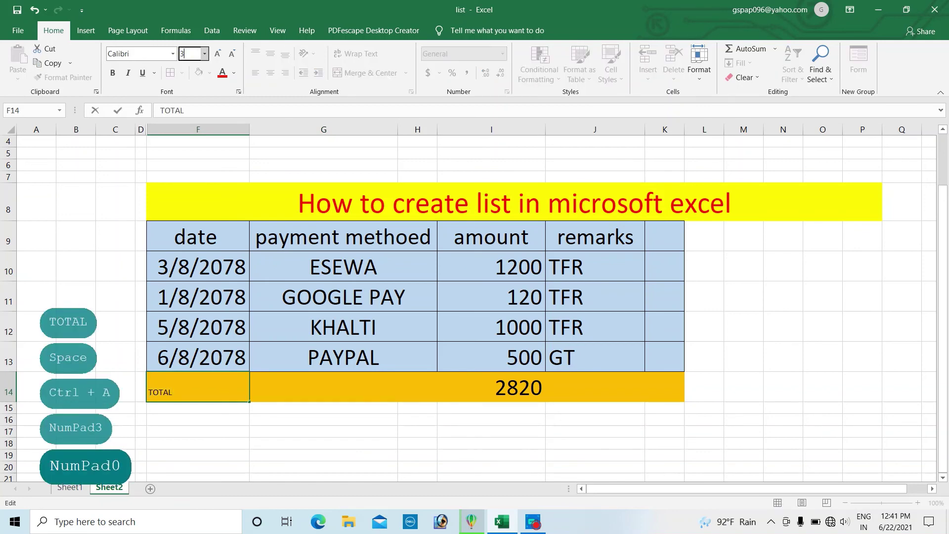
{"action": "key", "text": "Return"}
{"action": "left_click", "coordinate": [374, 456]}
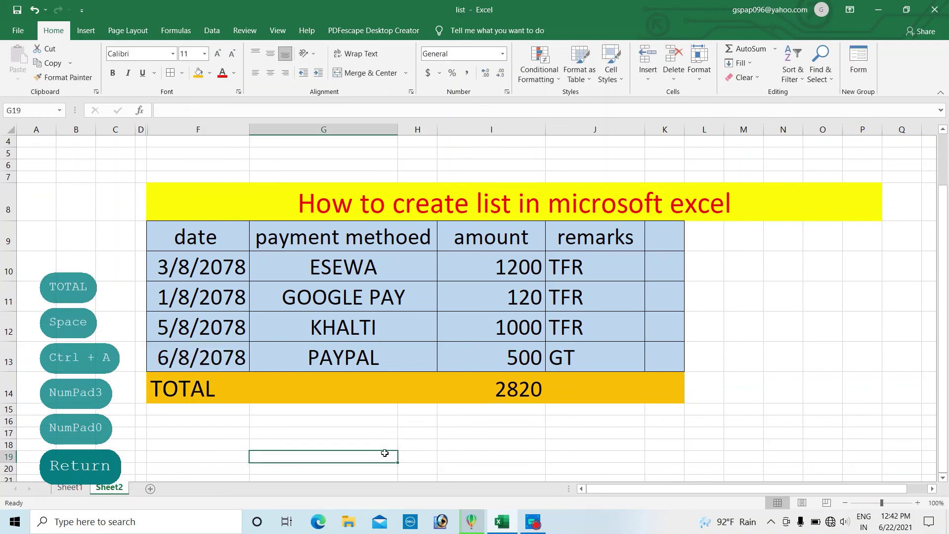
{"action": "left_click", "coordinate": [733, 420]}
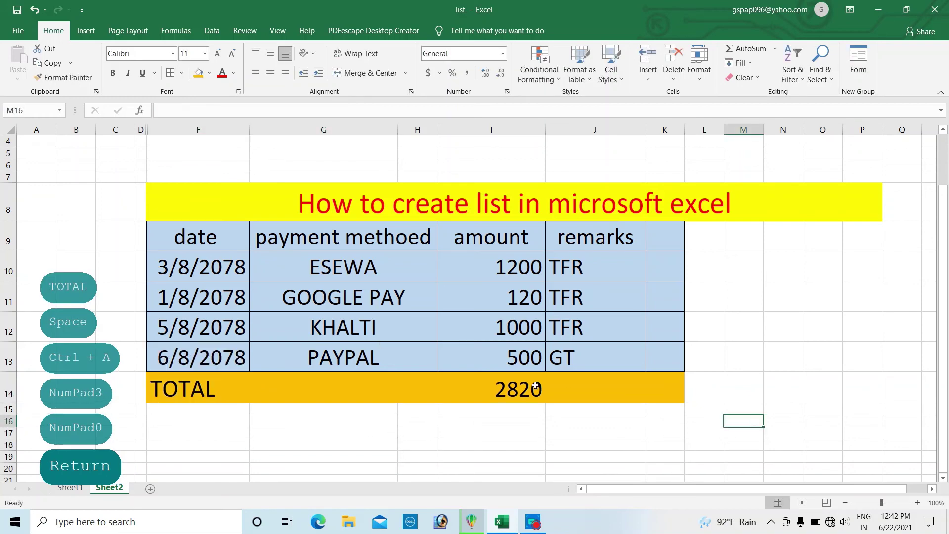
Review the payment methods and amounts in the list, the total formula in I14 and the method dropdown in G12
{"action": "left_click", "coordinate": [401, 273]}
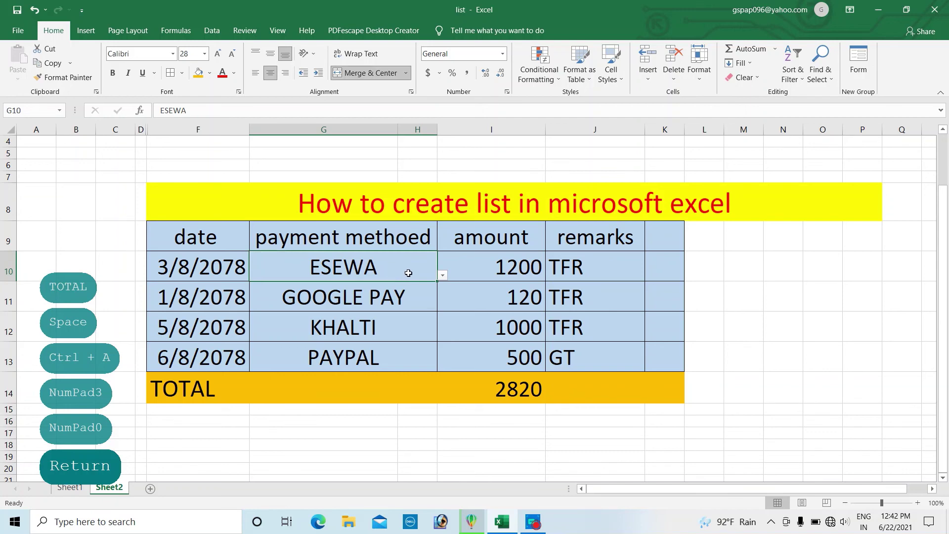
{"action": "left_click", "coordinate": [502, 267]}
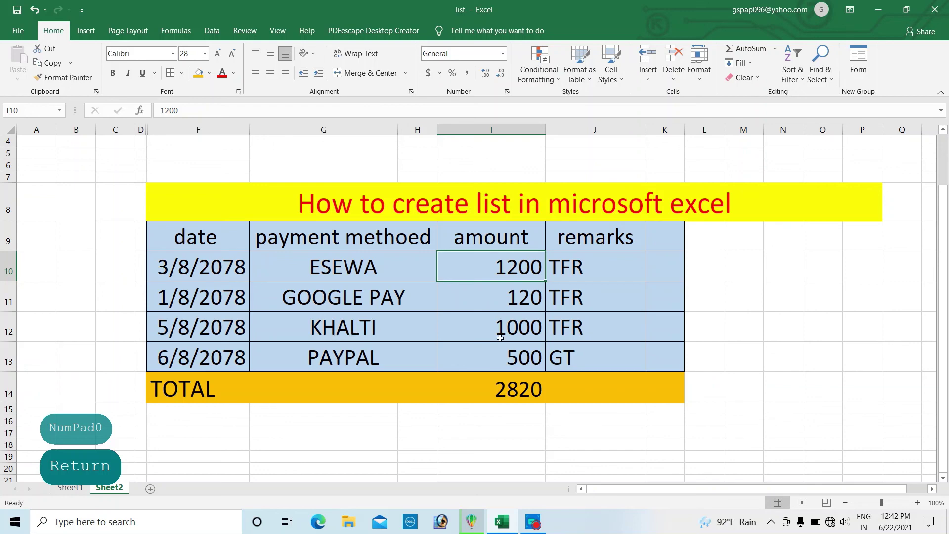
{"action": "left_click", "coordinate": [516, 360]}
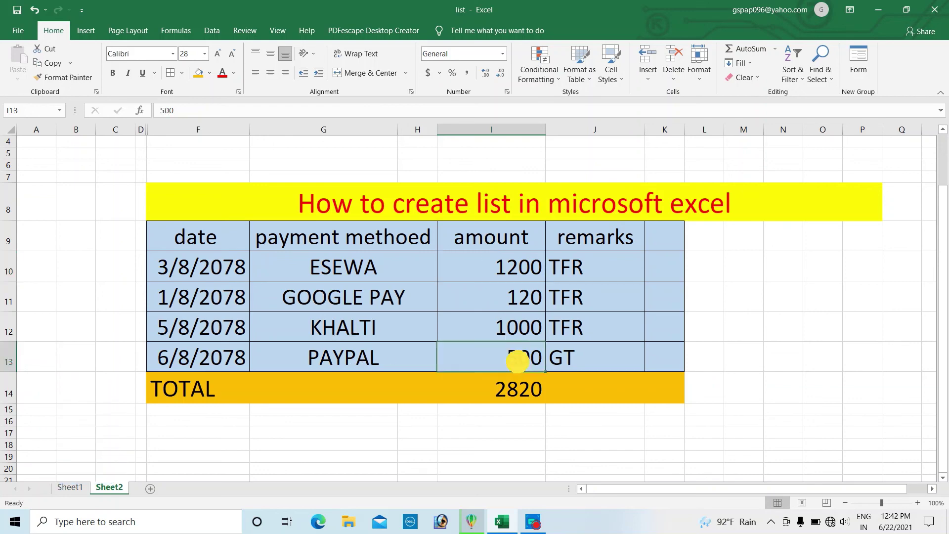
{"action": "left_click", "coordinate": [530, 389]}
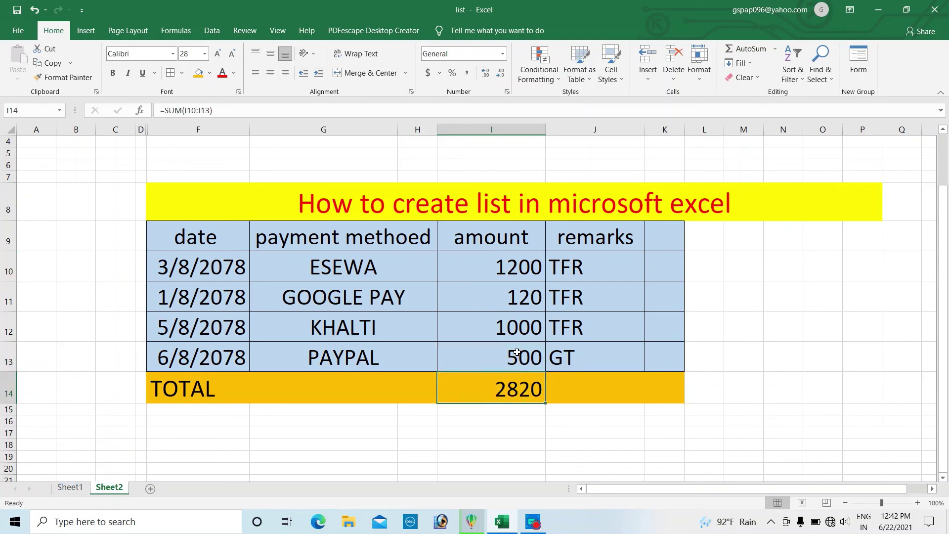
{"action": "left_click", "coordinate": [502, 330]}
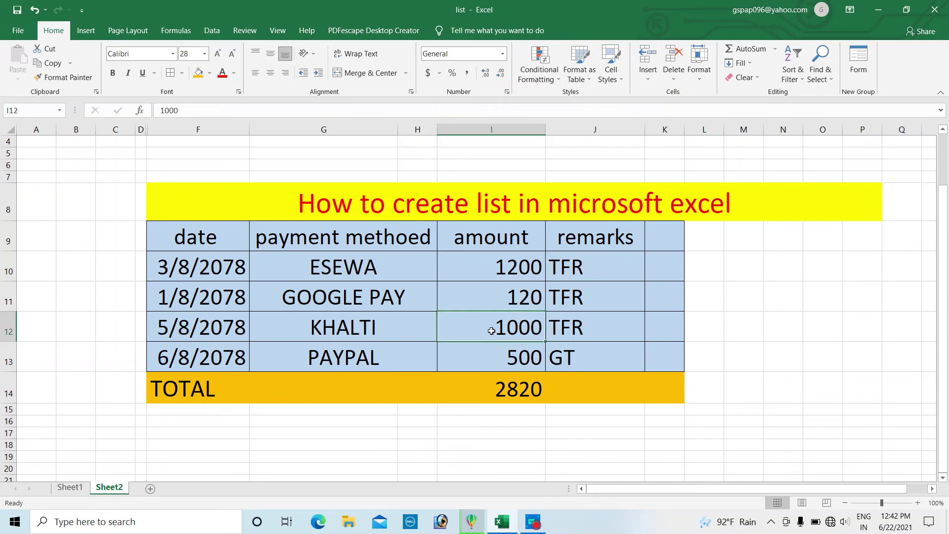
{"action": "left_click", "coordinate": [417, 334]}
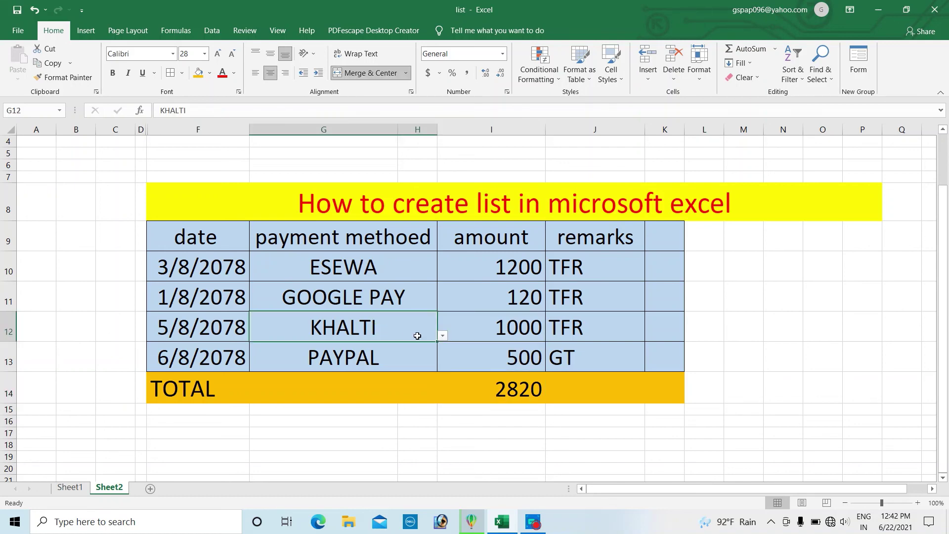
{"action": "left_click", "coordinate": [443, 338]}
{"action": "left_click", "coordinate": [385, 325]}
Change the amount of the KHALTI payment in I12 to 2000
{"action": "left_click", "coordinate": [505, 333]}
{"action": "type", "text": "2000"}
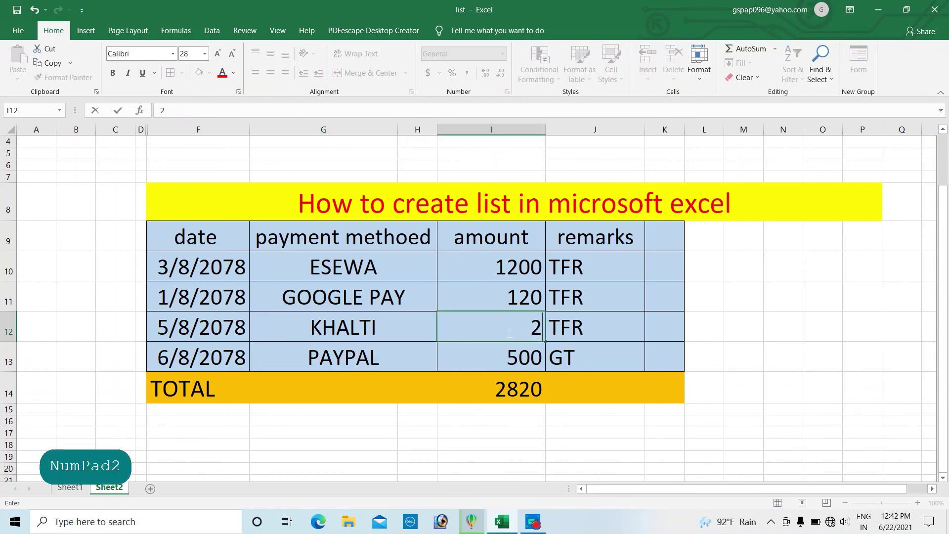
{"action": "left_click", "coordinate": [569, 325]}
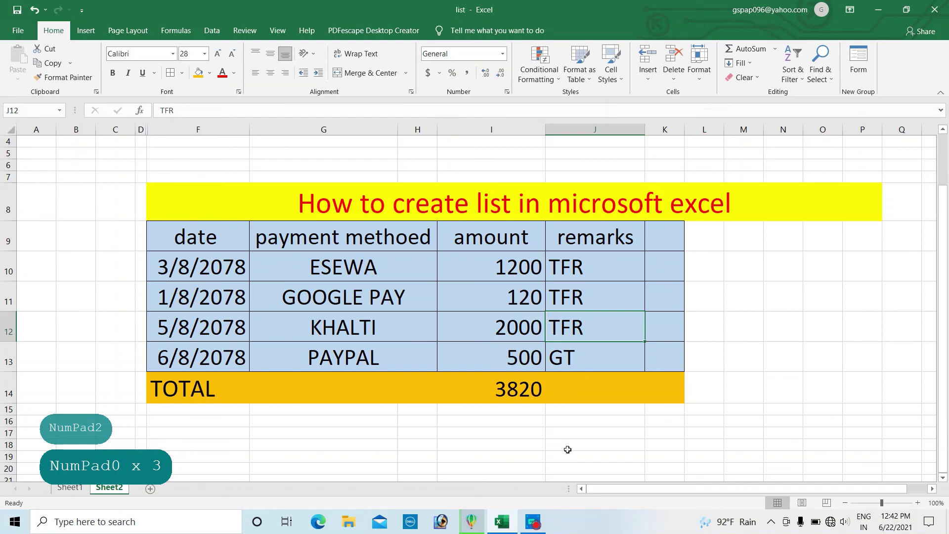
{"action": "left_click_drag", "start_coordinate": [568, 449], "coordinate": [523, 434]}
{"action": "left_click", "coordinate": [523, 433]}
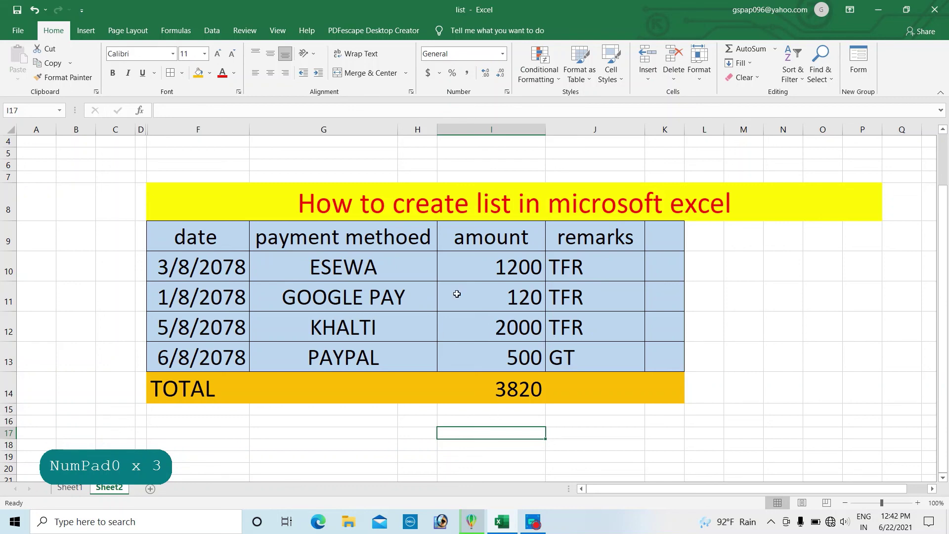
Look at the payment method options offered by the dropdown in G10
{"action": "left_click", "coordinate": [416, 278]}
{"action": "left_click", "coordinate": [443, 276]}
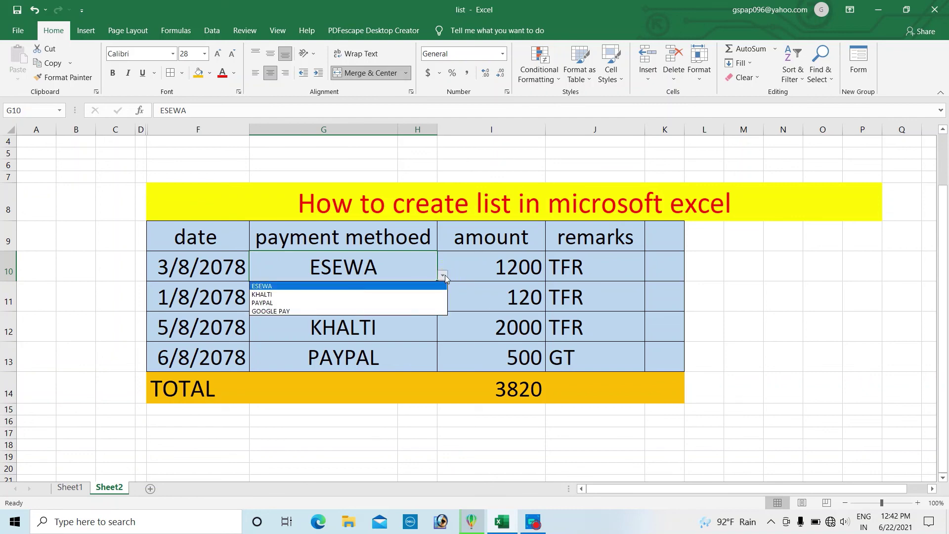
{"action": "left_click", "coordinate": [382, 263]}
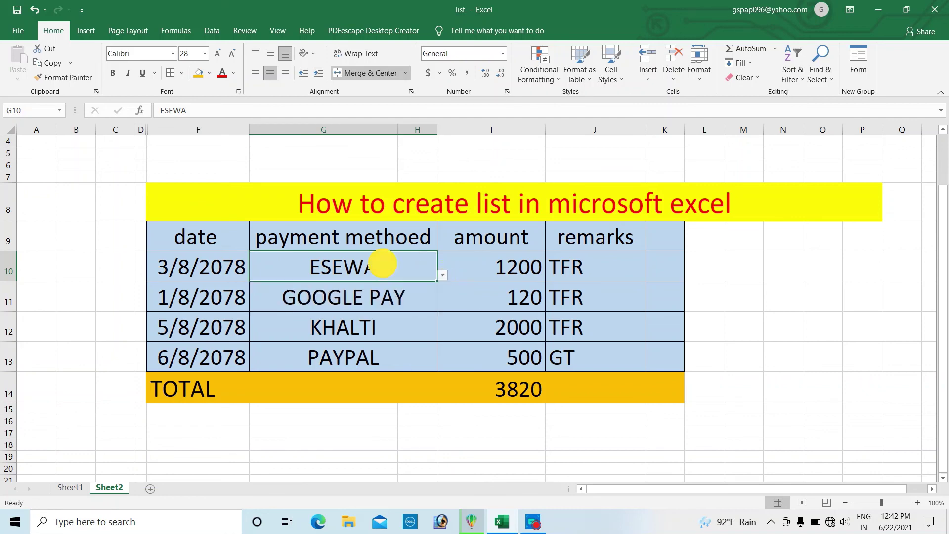